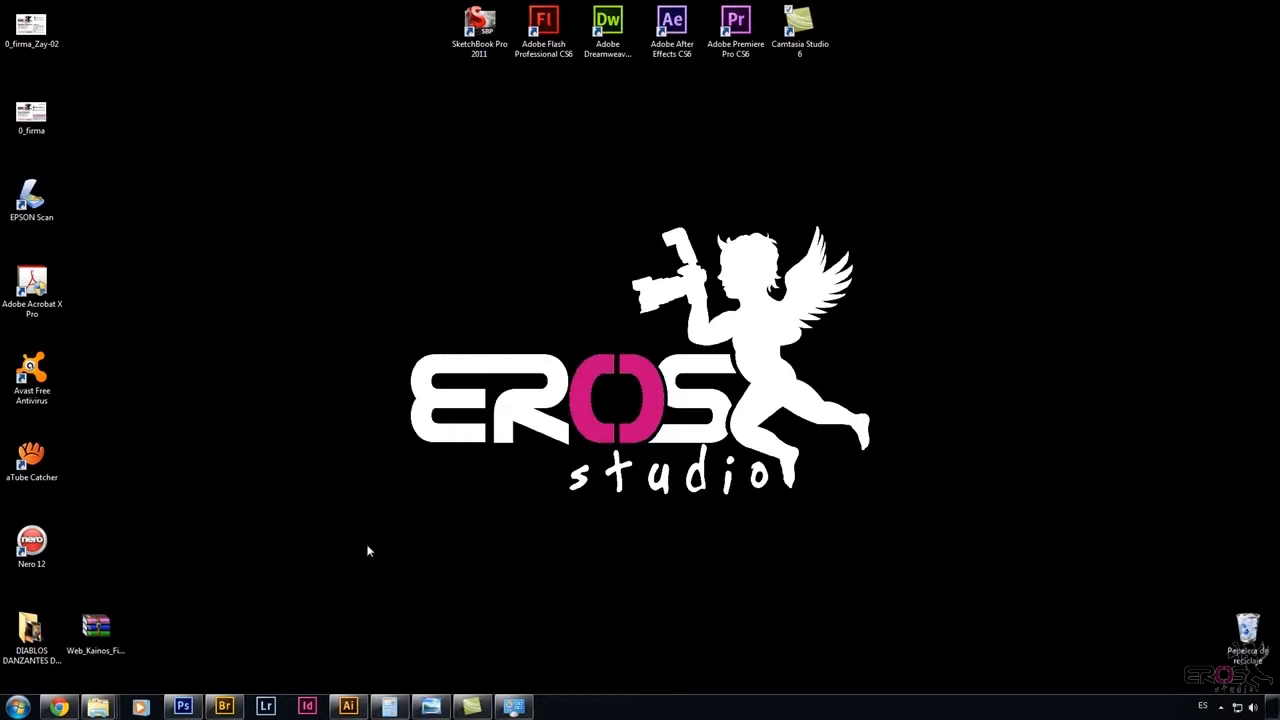
Open D: > 04_FOTOGRAFÍA > Material Gráfico > 0_PENDIENTES POR RESPALDAR_0 in Bridge.
click(224, 706)
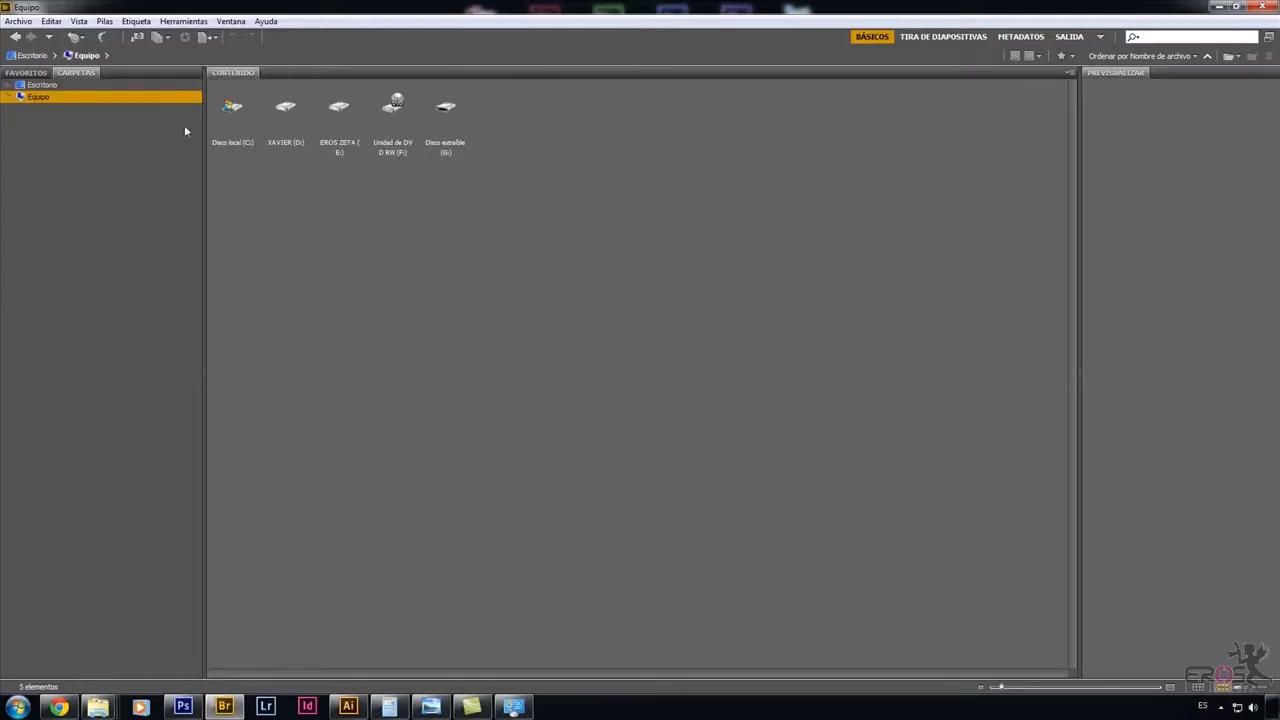
click(8, 98)
click(19, 121)
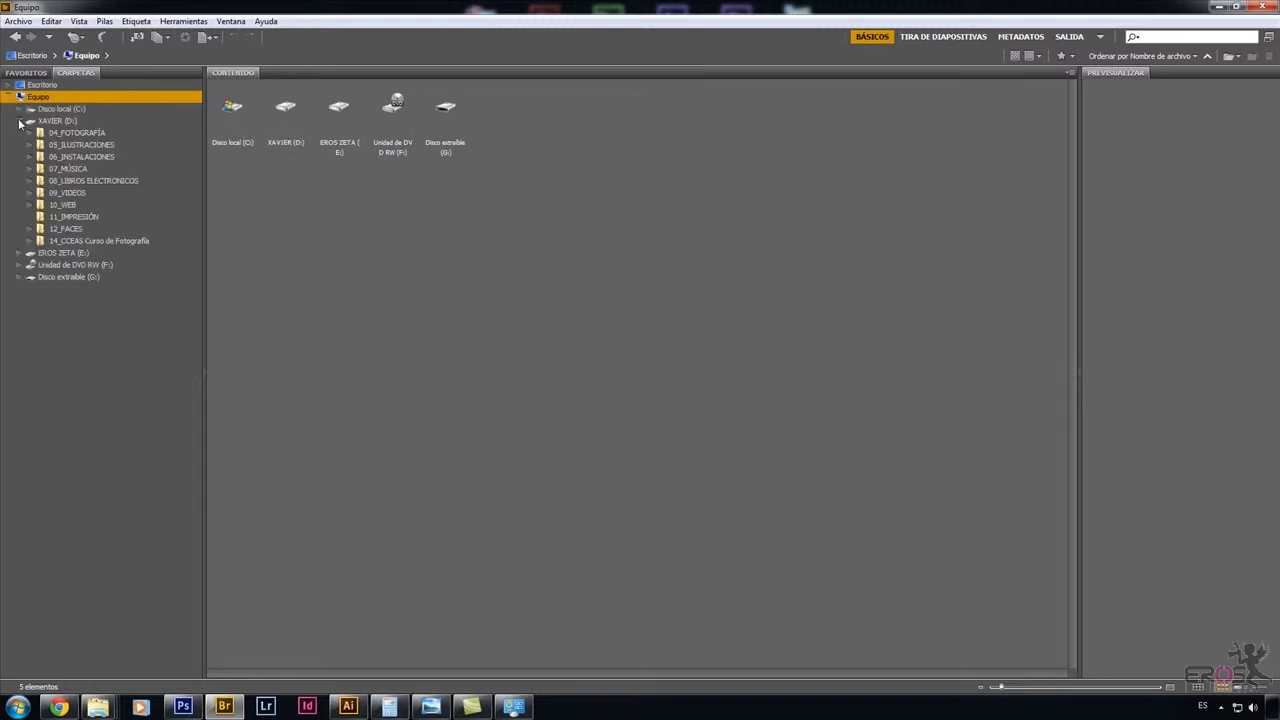
click(70, 135)
double_click(336, 110)
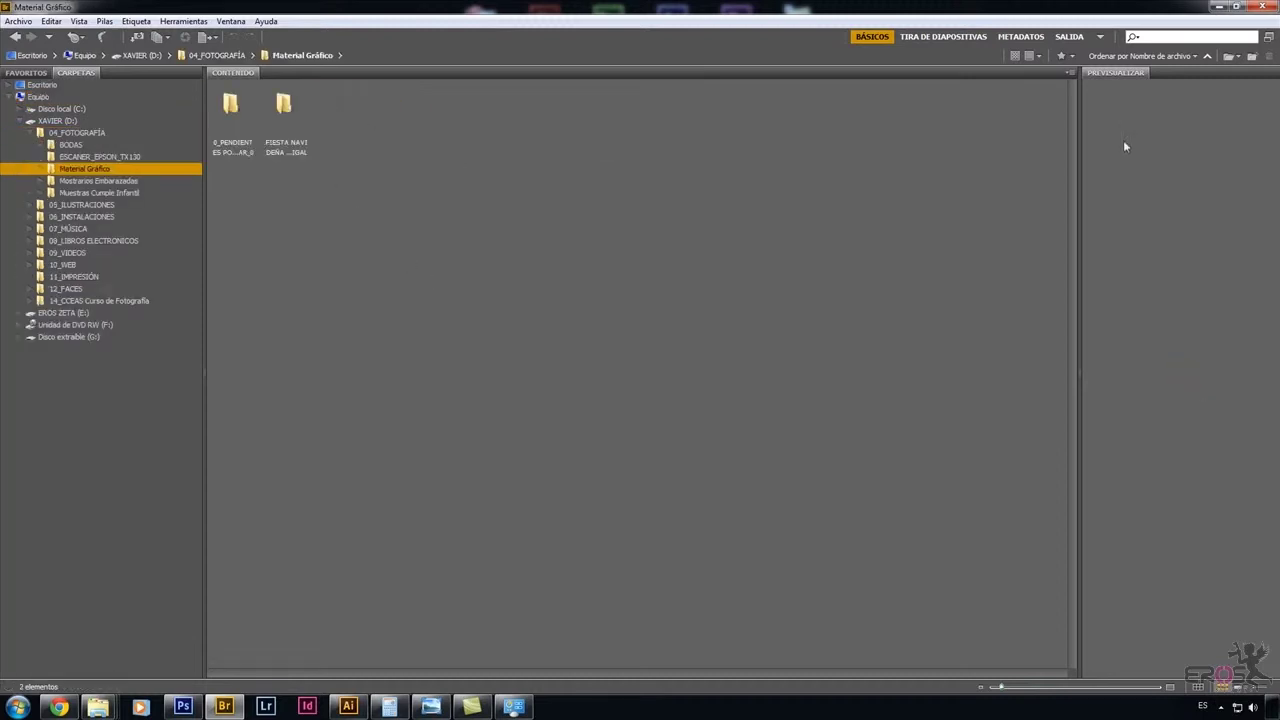
double_click(240, 106)
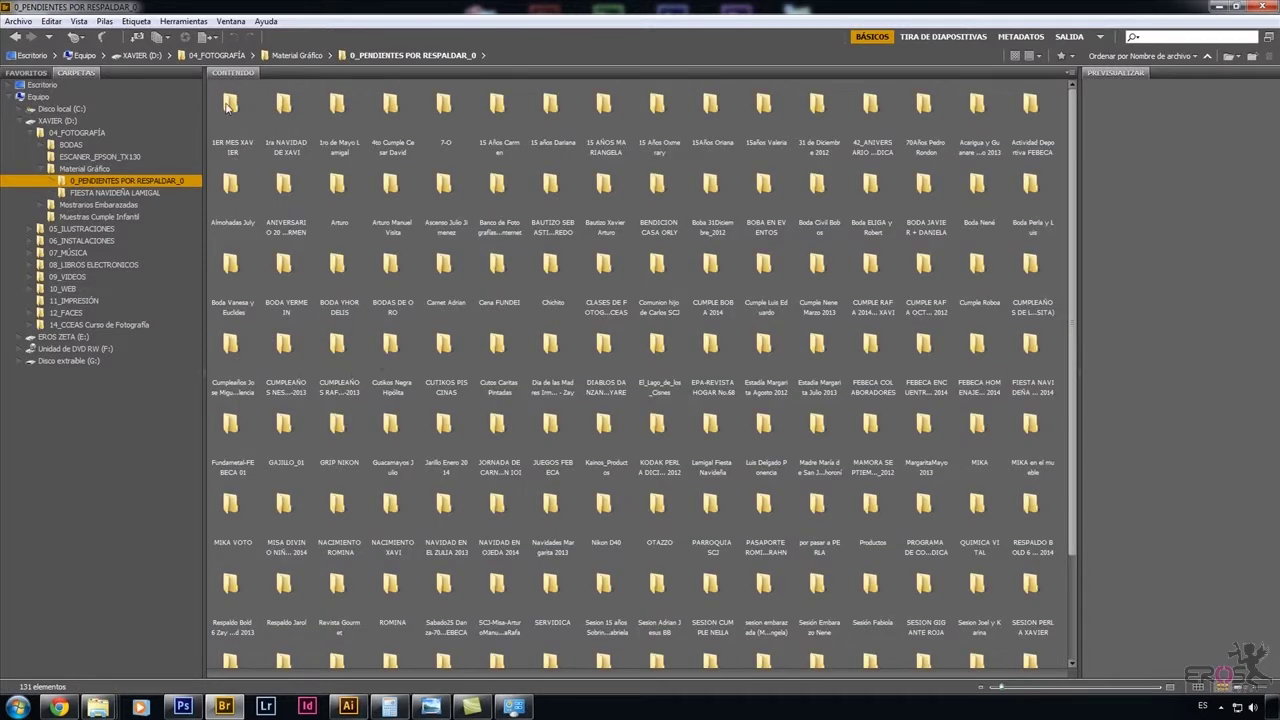
Drag the XAVIER ARTURO folder into Favoritos, below Boda Perla y Luis.
scroll(660, 384, down, 3)
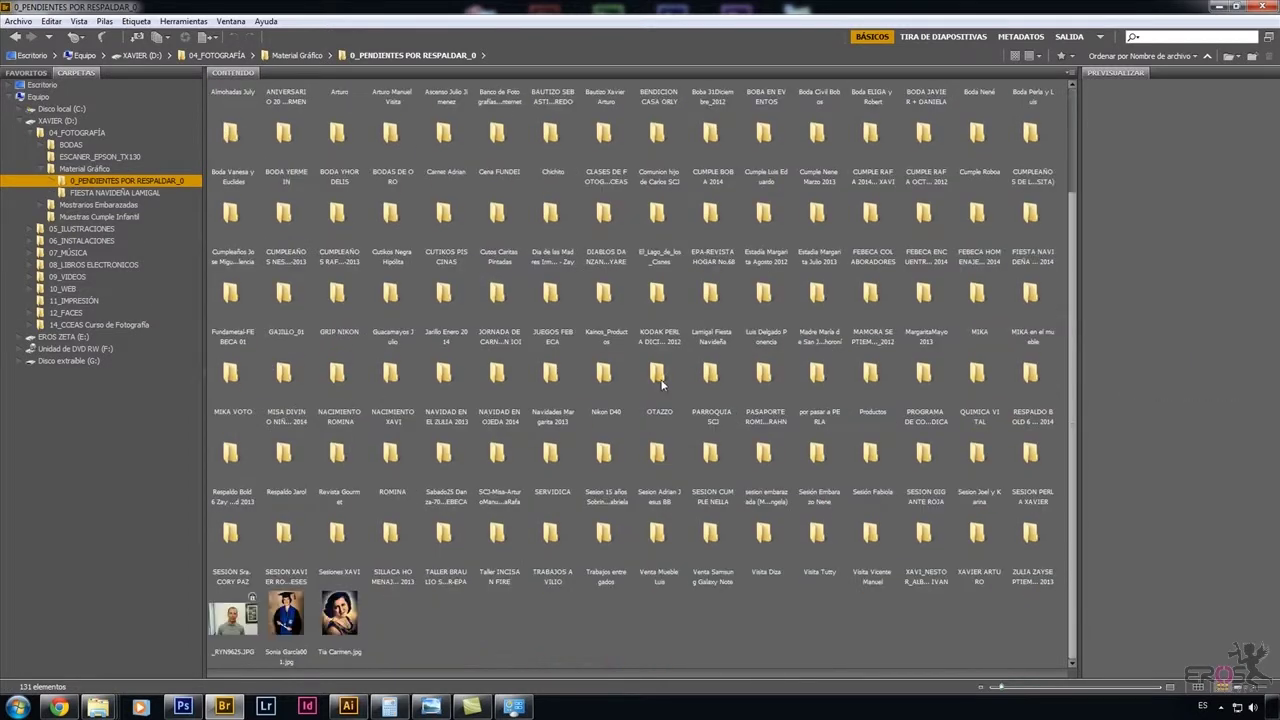
click(981, 545)
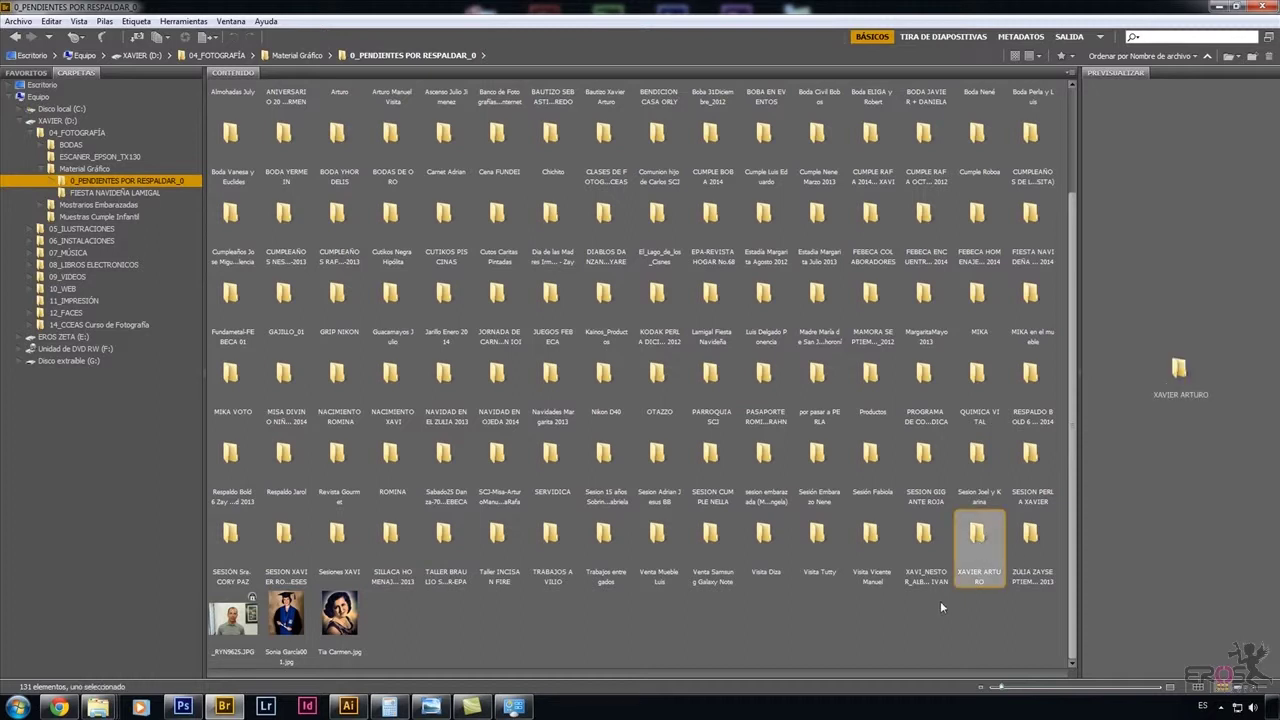
click(30, 73)
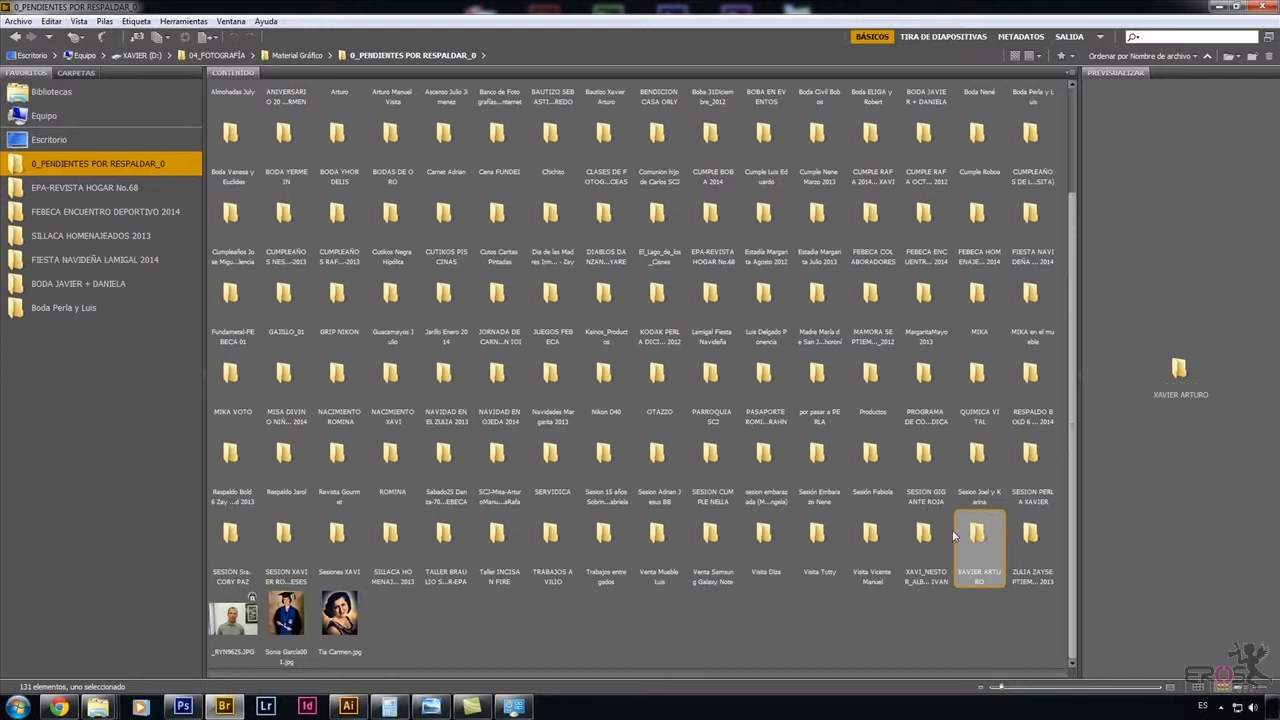
mouse_move(955, 537)
mouse_down()
mouse_move(983, 543)
mouse_move(758, 520)
mouse_move(53, 345)
mouse_move(52, 366)
mouse_move(48, 356)
mouse_up()
Add the desktop folder DIABLOS DANZANTES DE YARE_VIDEOTUTORIAL to Favoritos.
click(48, 141)
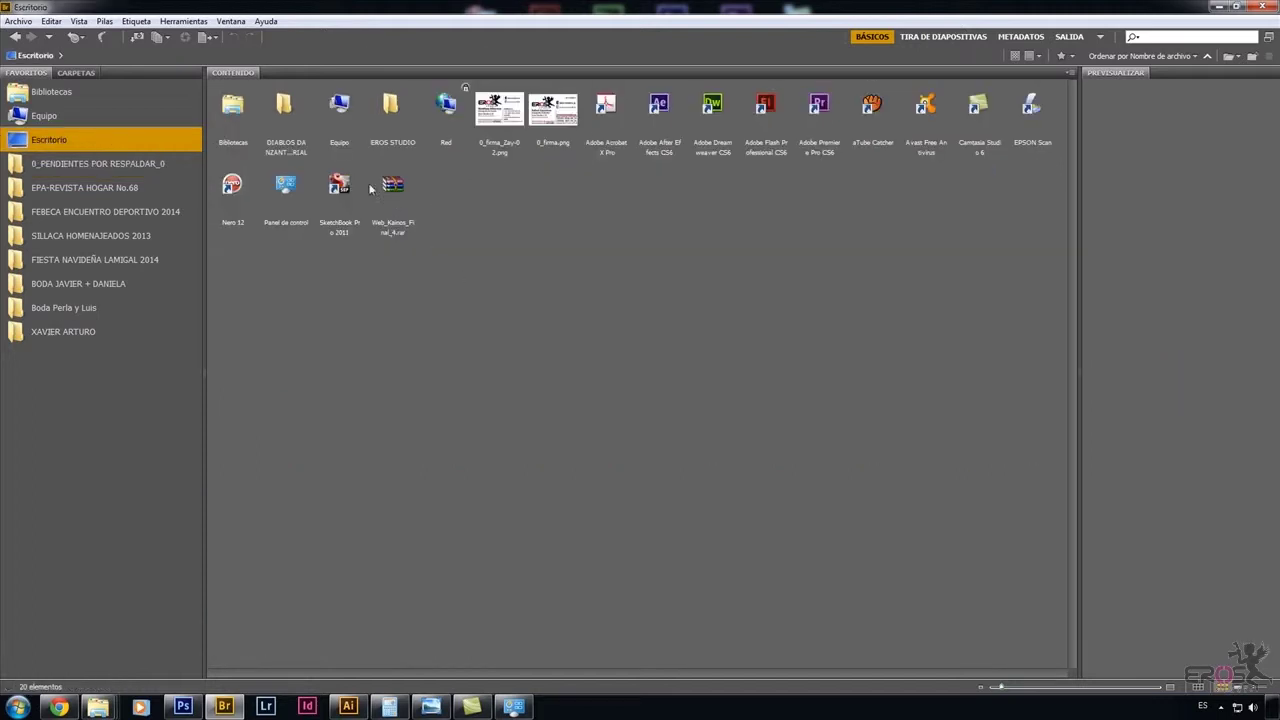
click(282, 114)
drag(282, 114, 50, 368)
Open the DIABLOS DANZANTES favorite and preview photo _RYN0139.JPG.
click(86, 357)
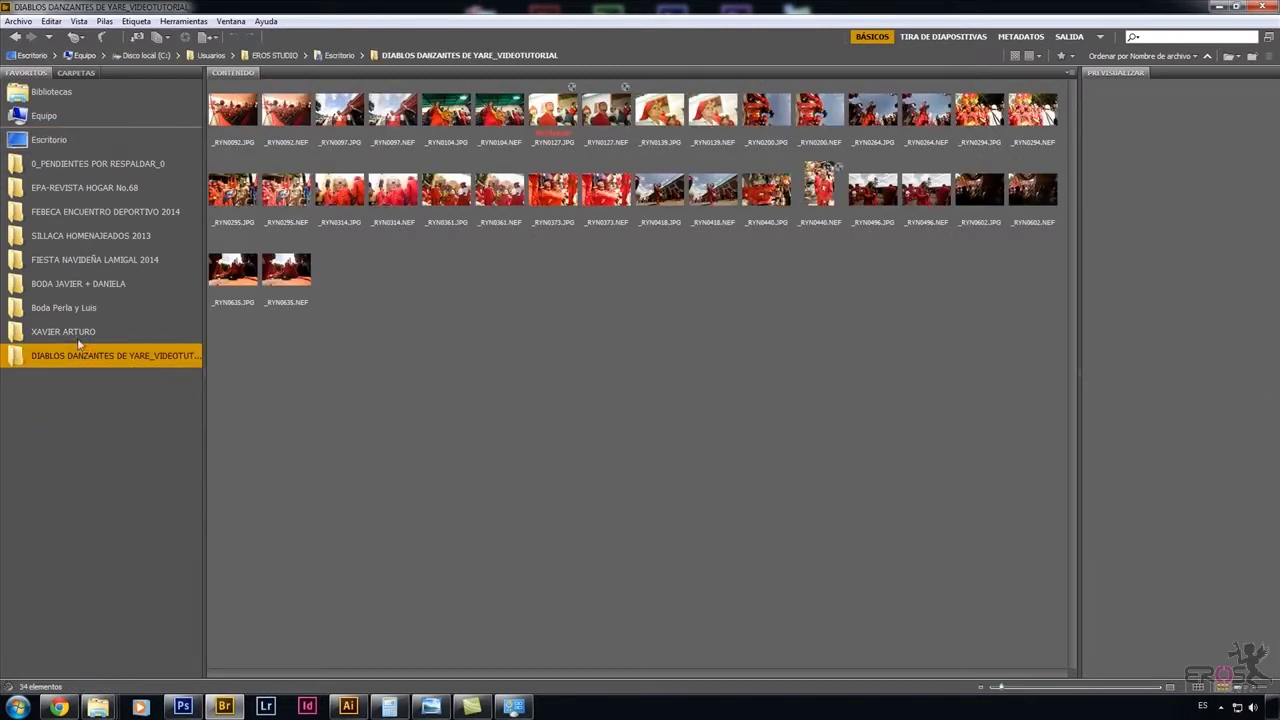
click(78, 341)
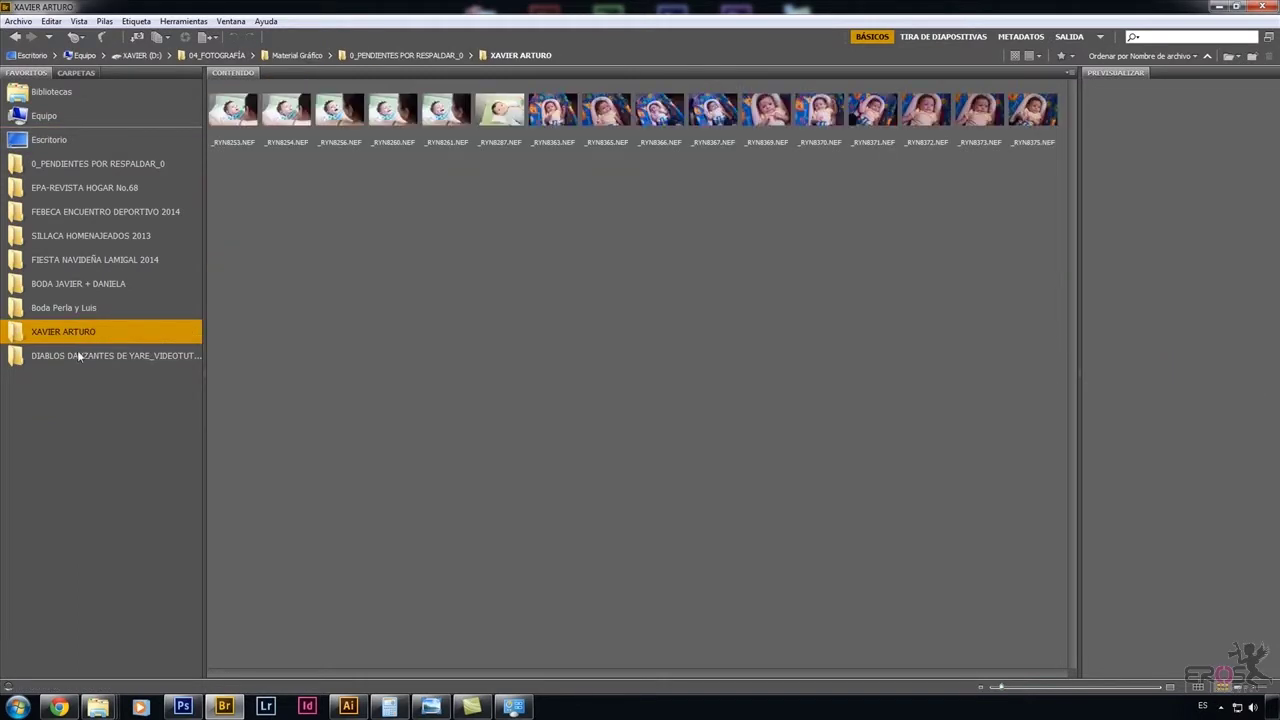
click(78, 351)
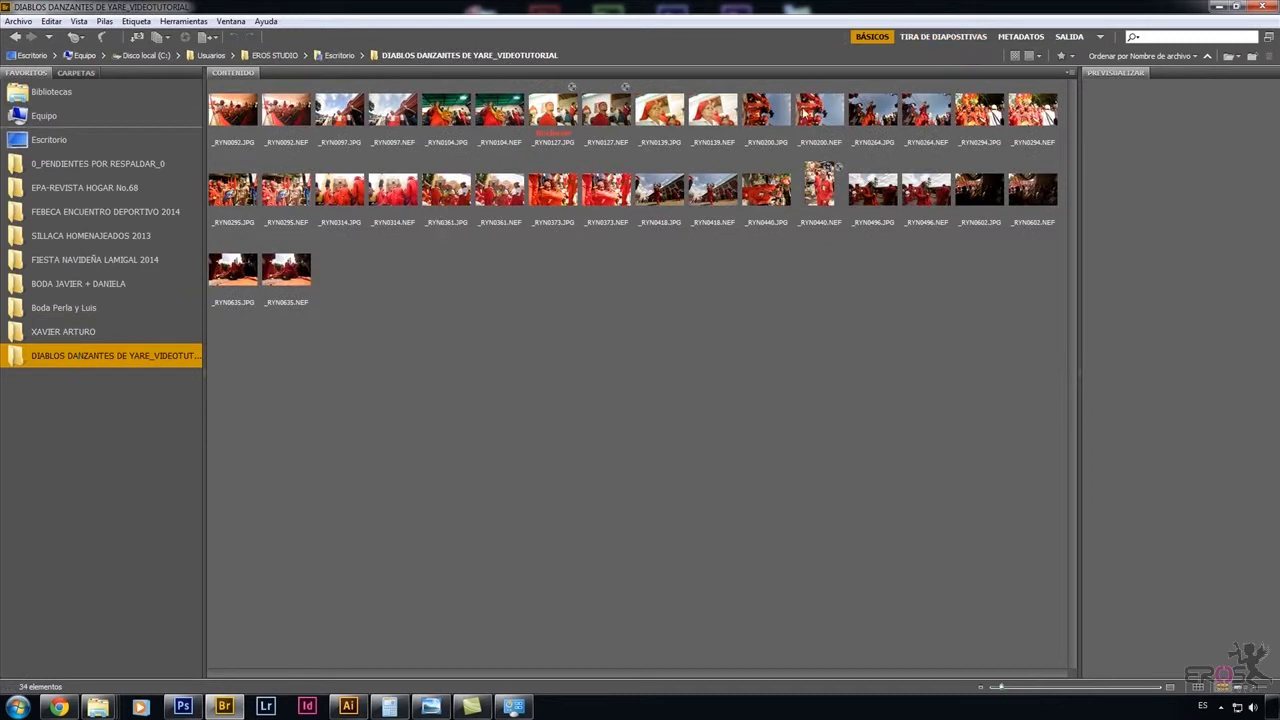
click(668, 112)
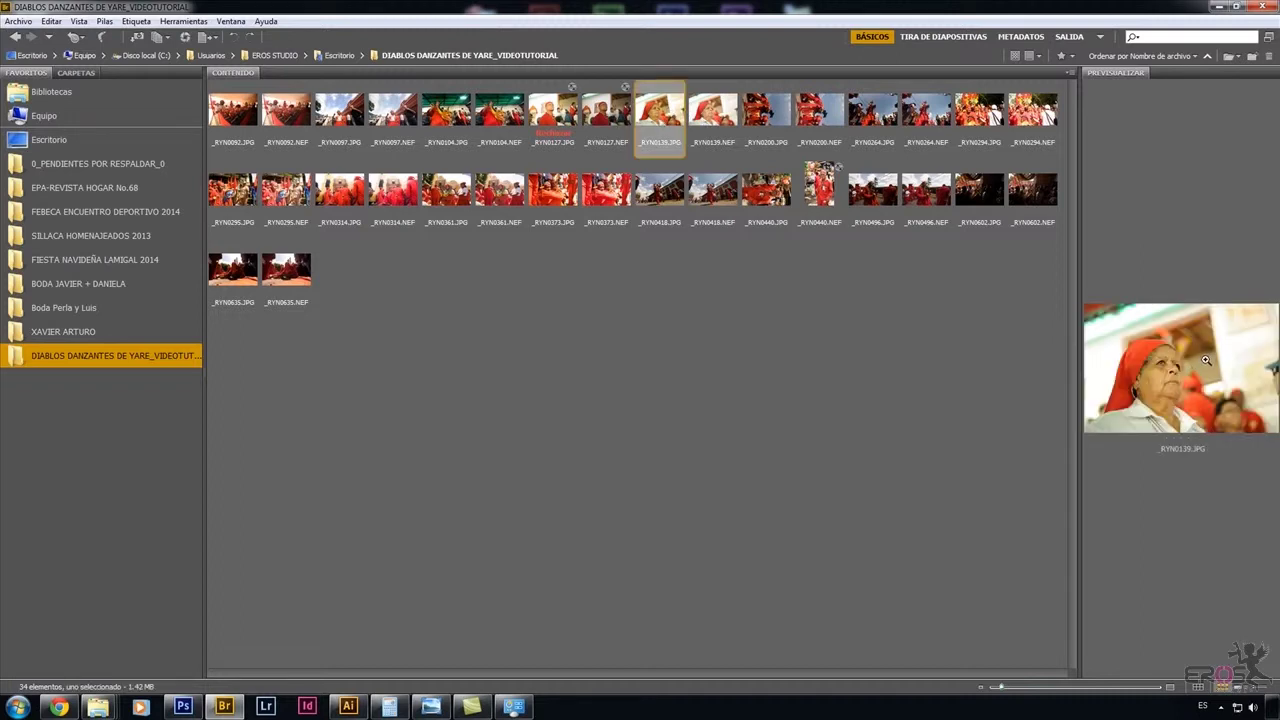
Step through the filmstrip photos to _RYN0294.JPG, then switch to the Metadatos workspace.
click(945, 37)
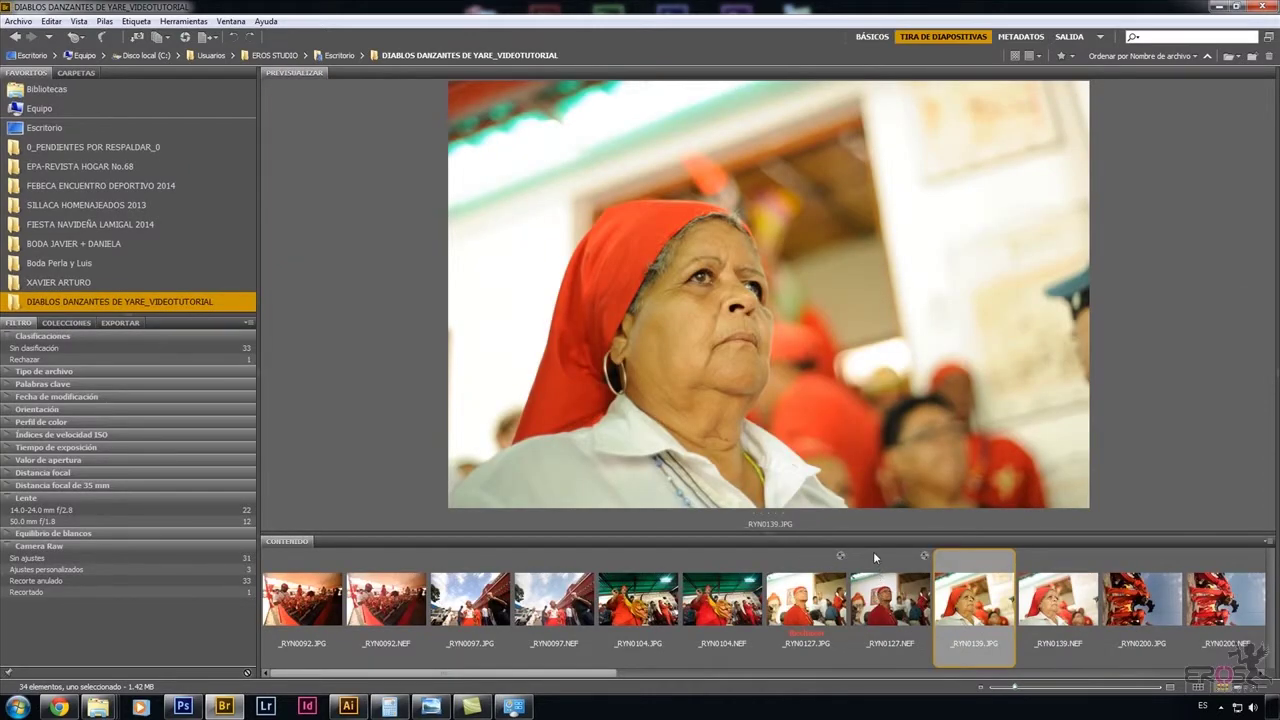
click(1067, 607)
click(1142, 600)
click(1216, 601)
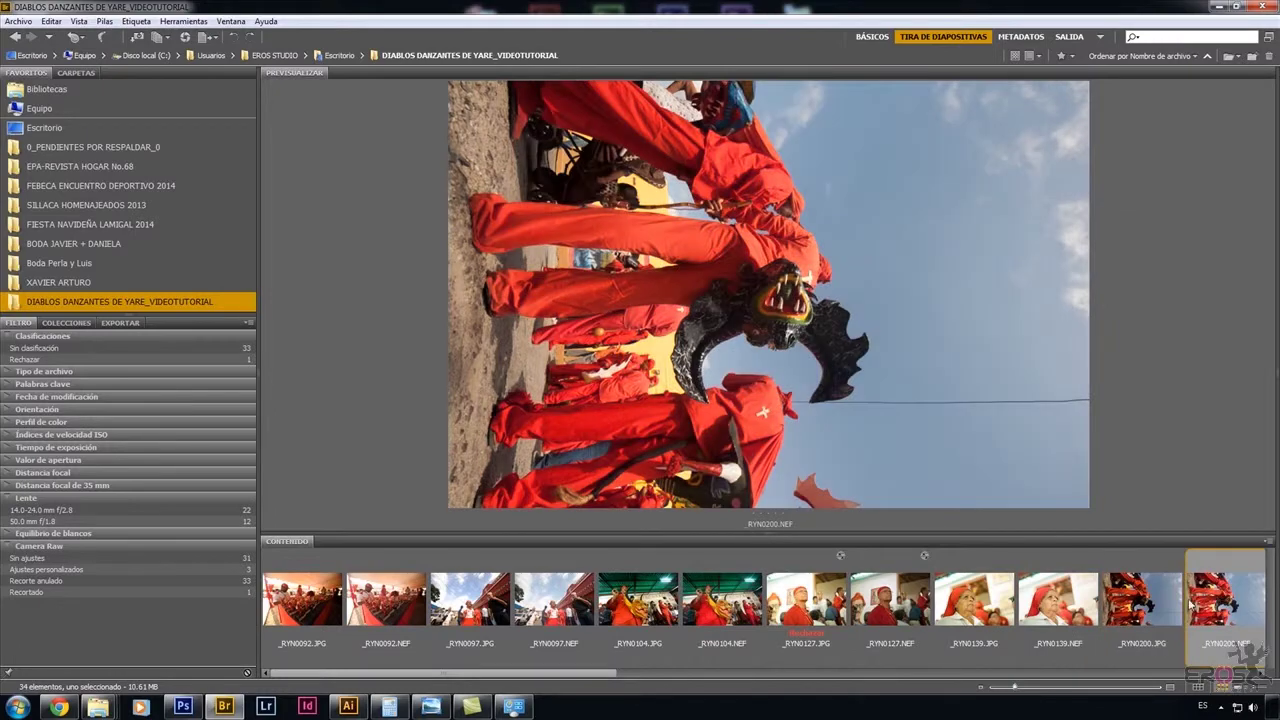
click(1181, 602)
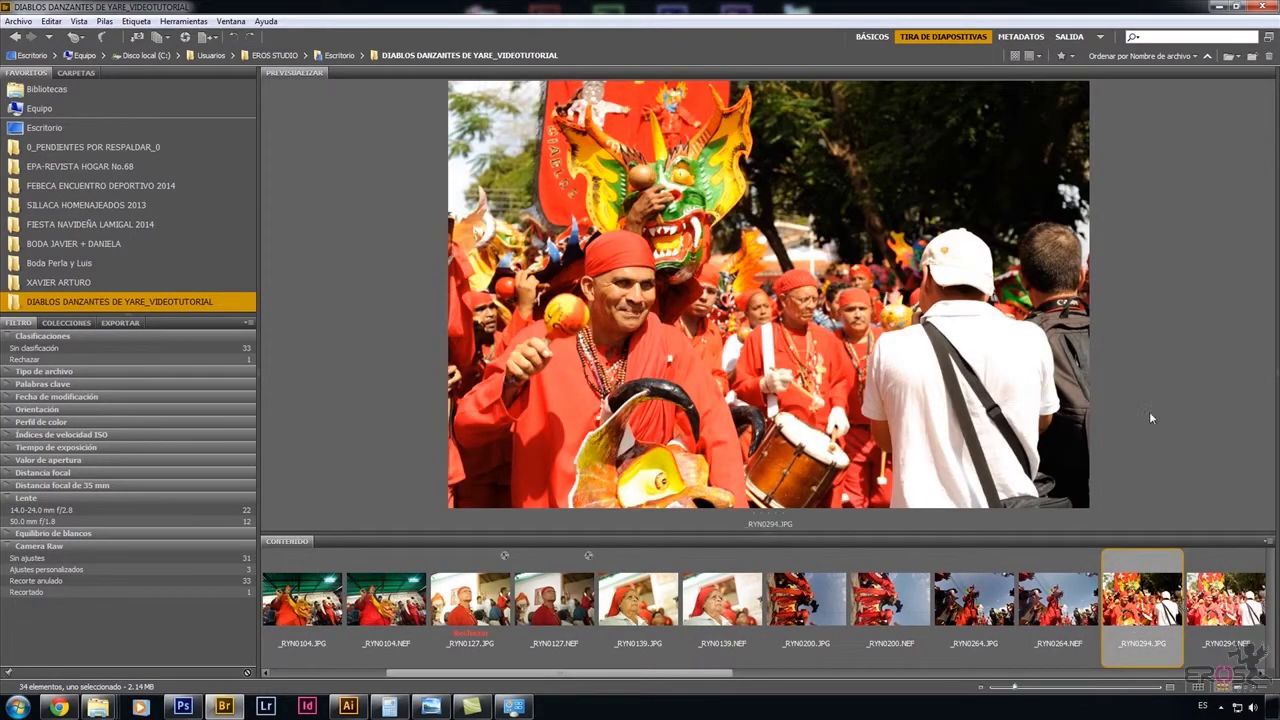
click(1007, 42)
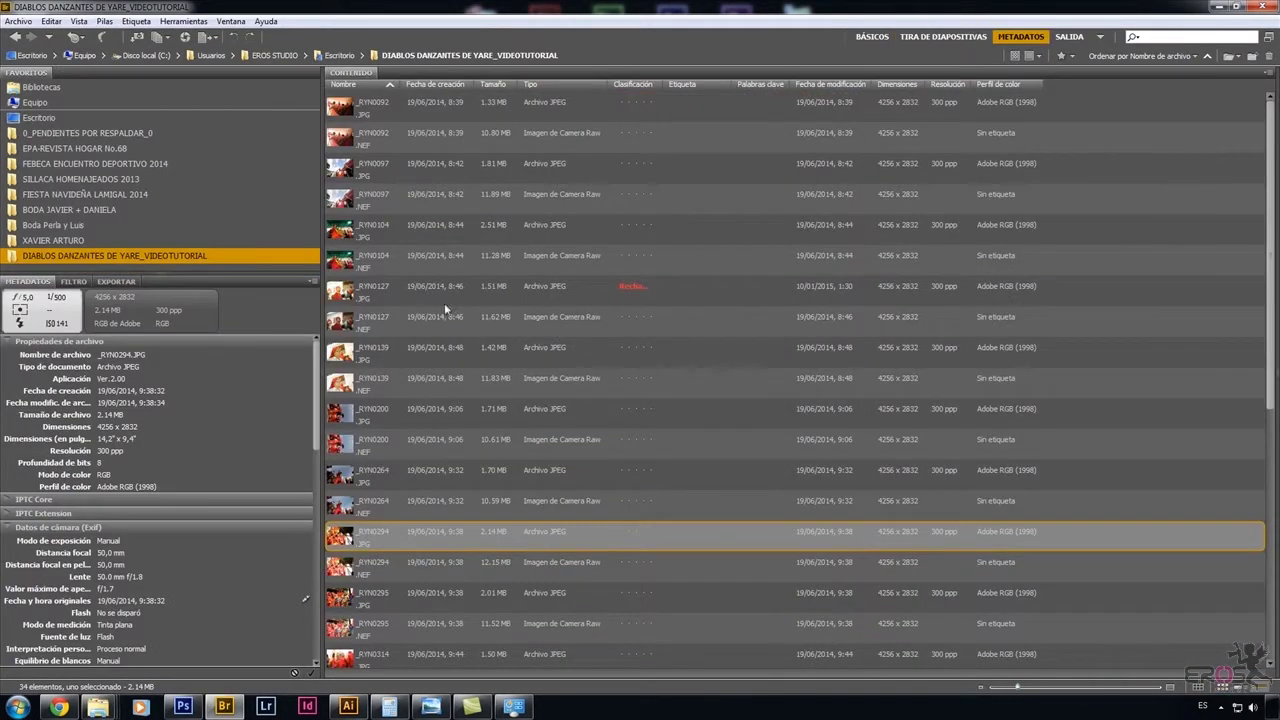
Inspect metadata of _RYN0097.JPG, _RYN0097.NEF and _RYN0104.NEF, view Salida, then return to Básicos.
click(345, 167)
click(348, 202)
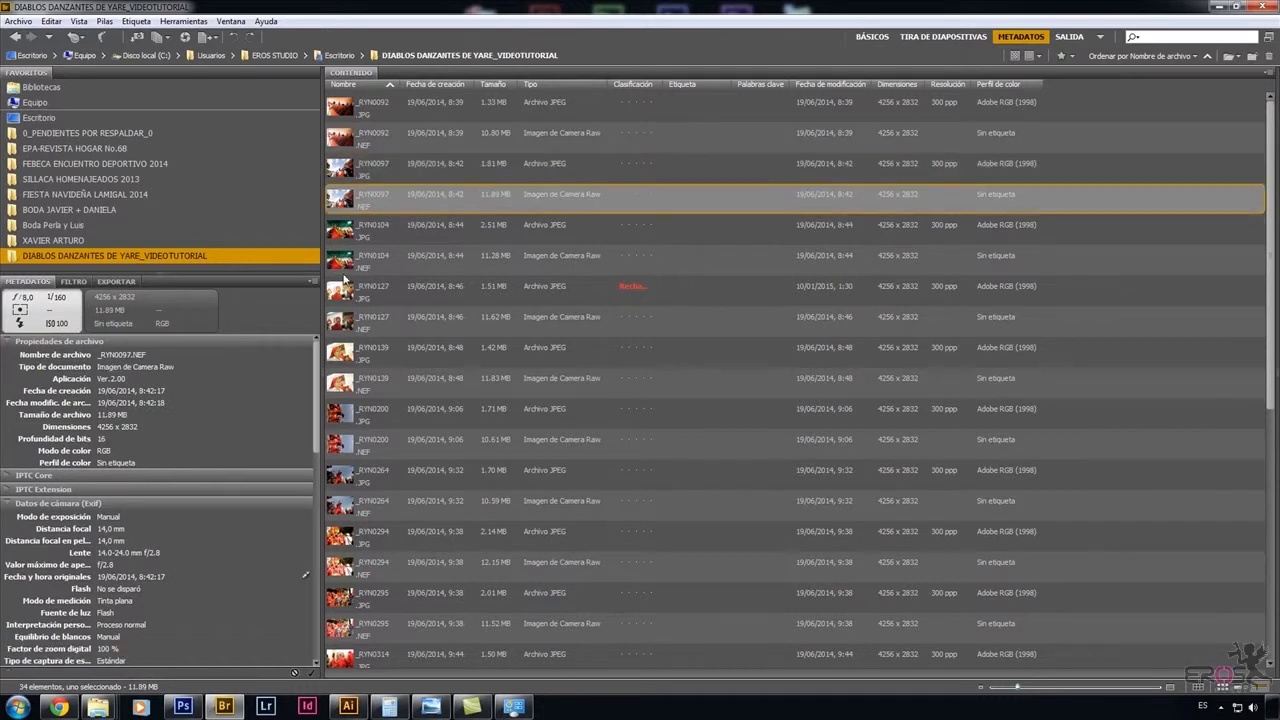
click(350, 264)
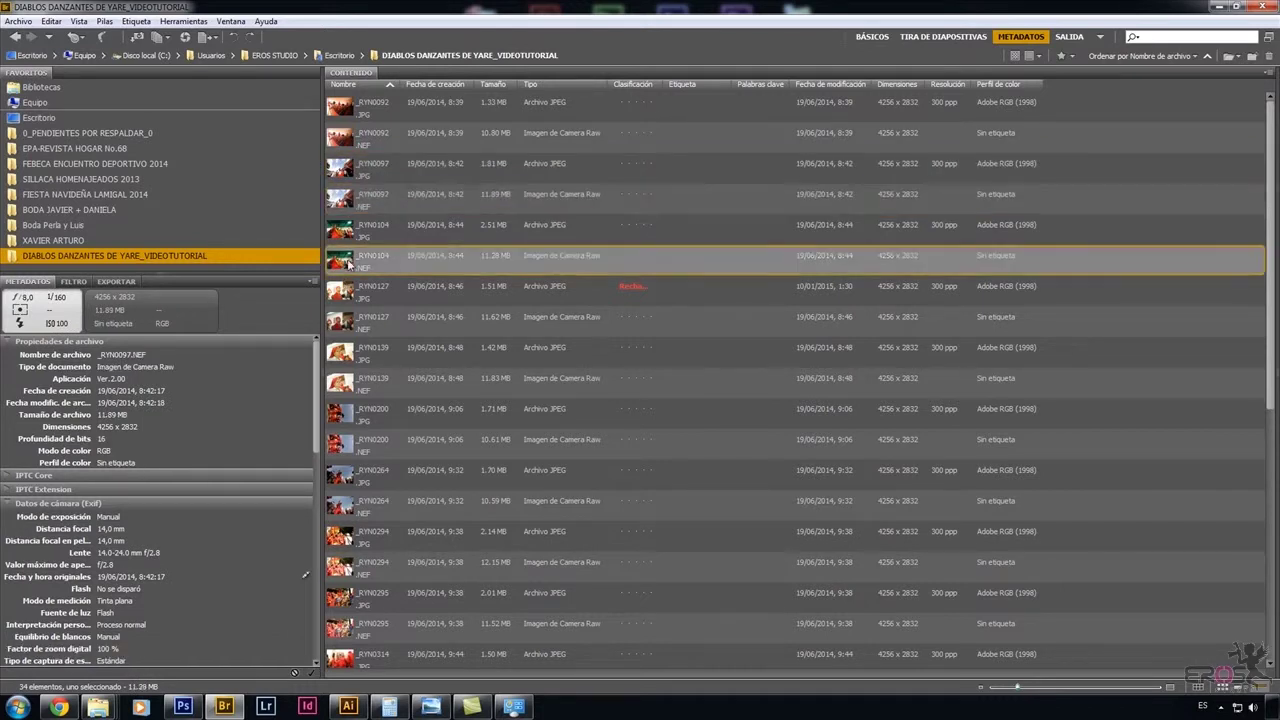
click(10, 503)
click(9, 503)
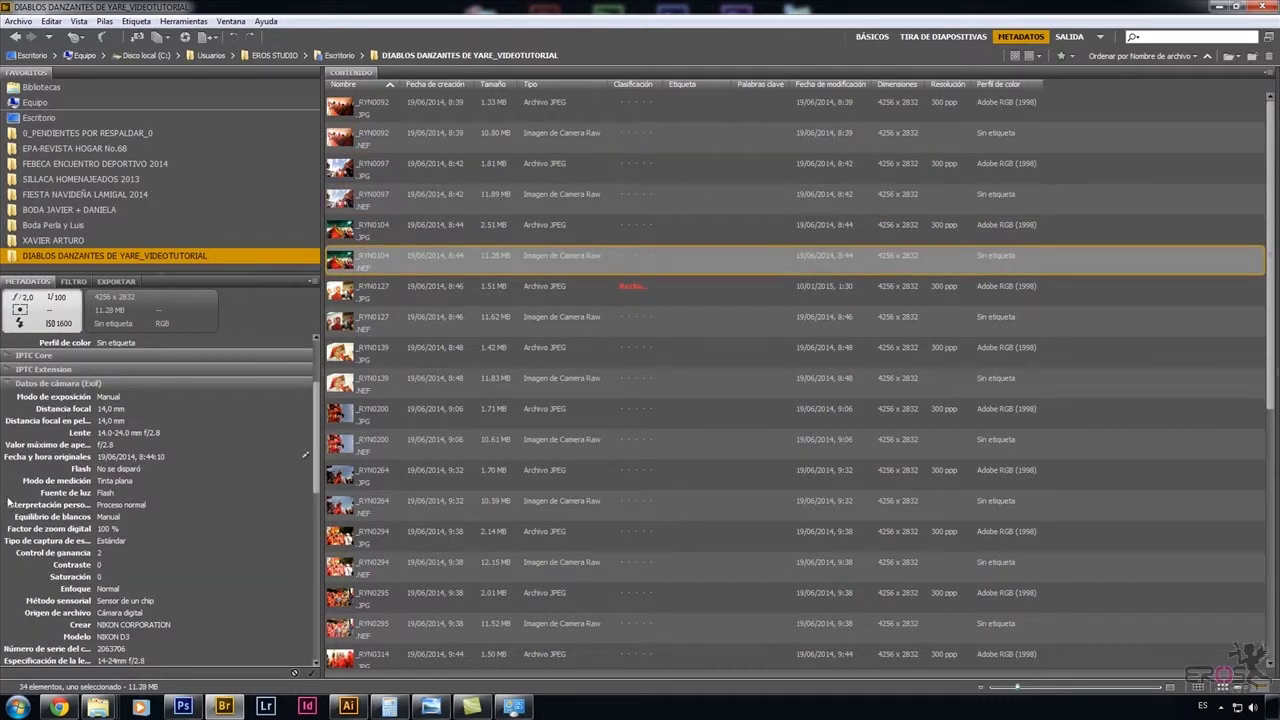
mouse_move(317, 452)
mouse_down()
mouse_move(319, 560)
mouse_move(322, 442)
mouse_up()
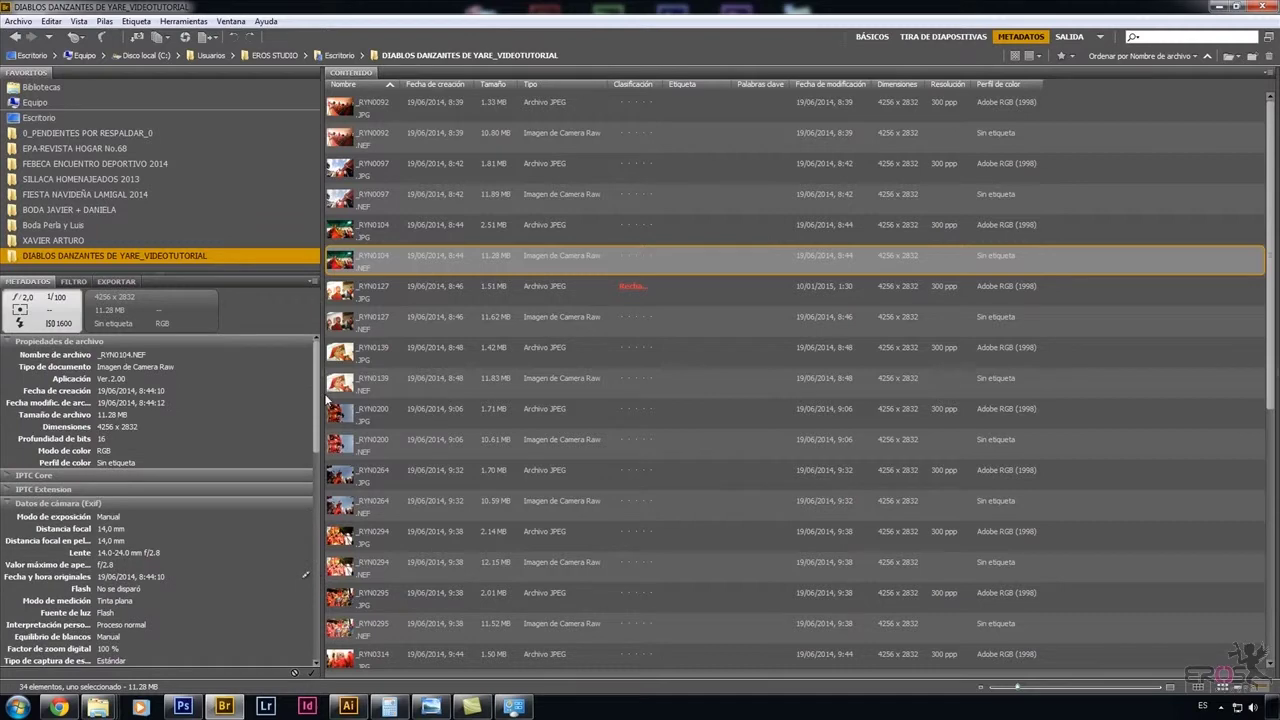
click(1063, 37)
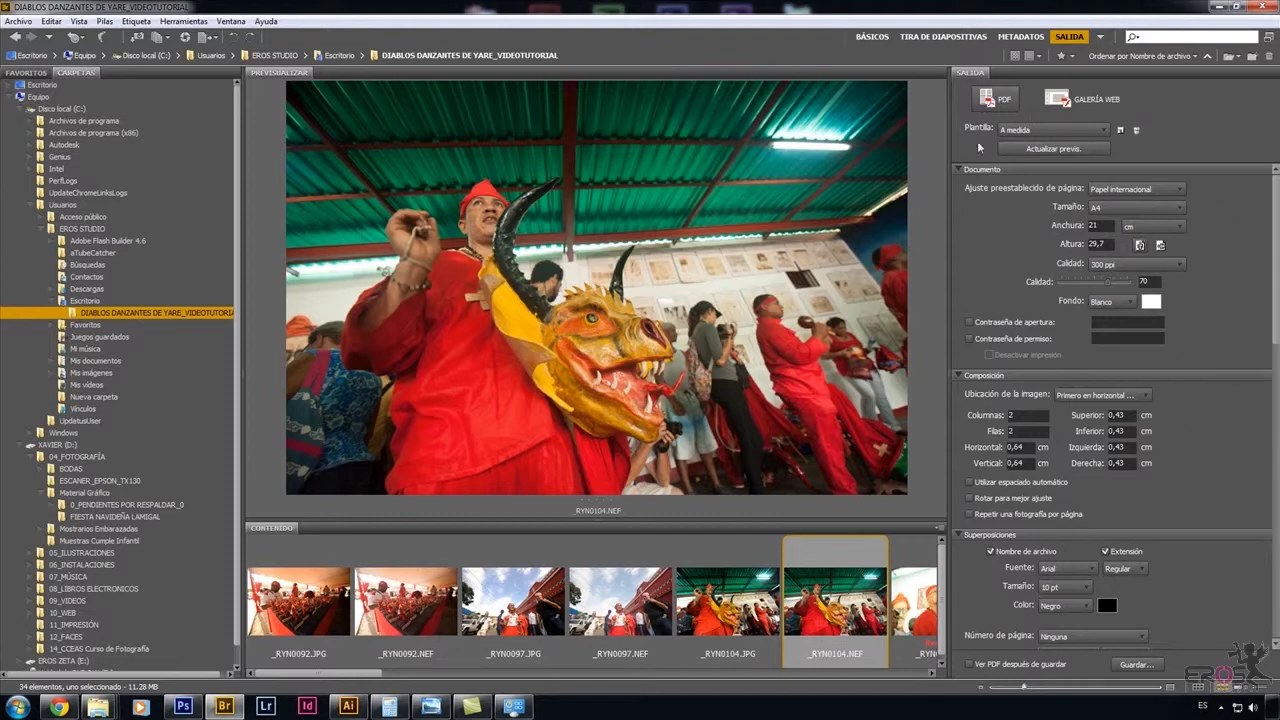
click(872, 37)
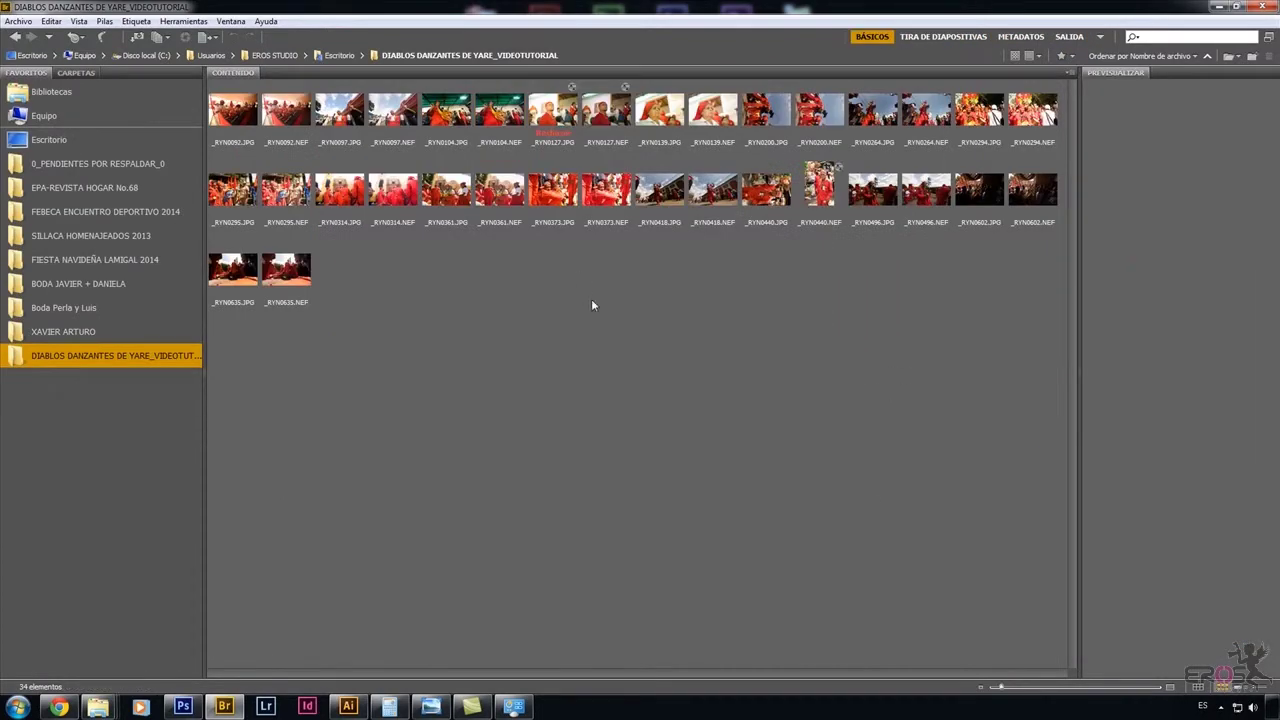
Show the Metadatos panel from the Ventana menu and view _RYN0139.JPG's metadata.
click(230, 21)
mouse_move(183, 21)
mouse_move(229, 24)
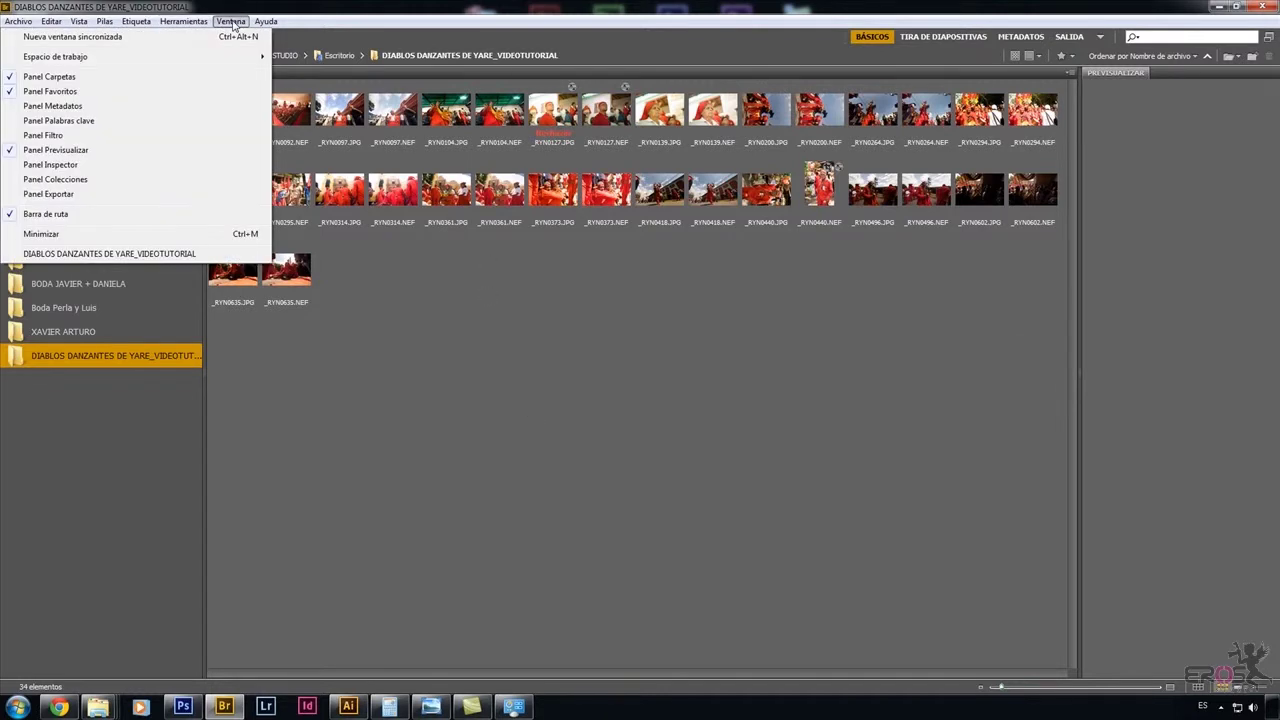
click(61, 107)
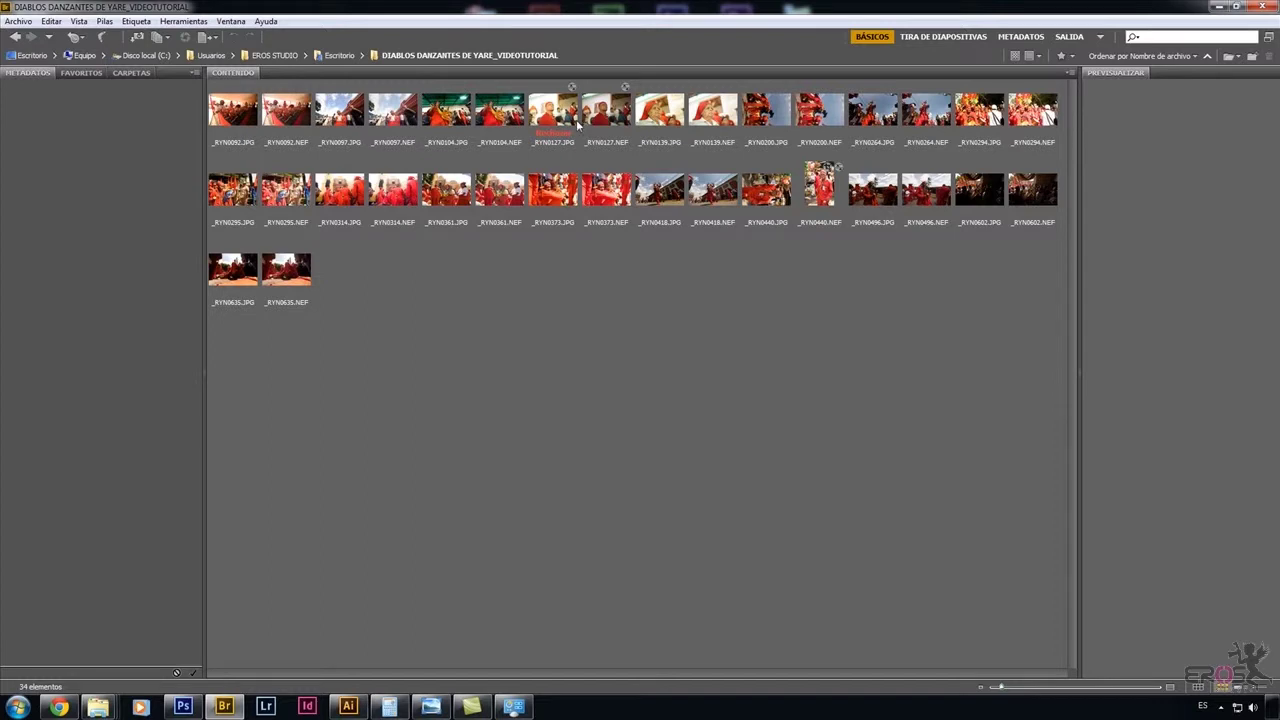
click(655, 117)
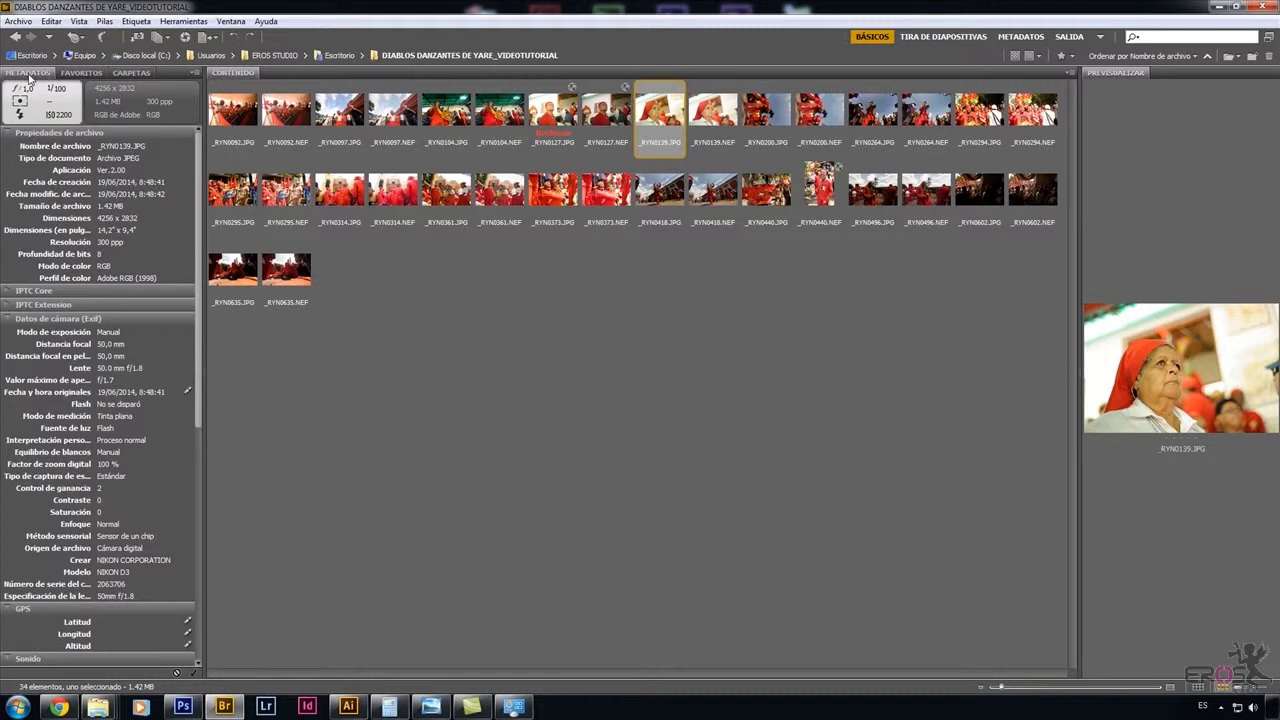
Dock the Metadatos panel beside Previsualizar, then switch to Tira de diapositivas.
drag(30, 78, 1137, 86)
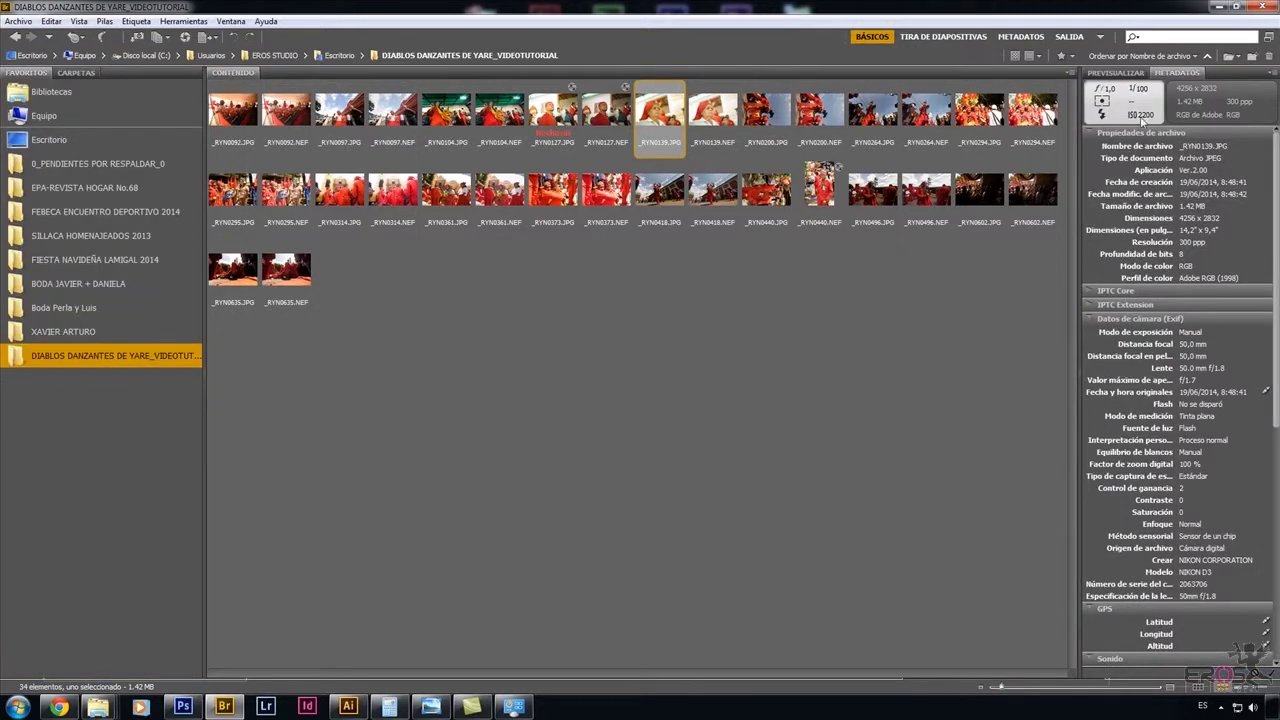
mouse_move(1276, 264)
mouse_down()
mouse_move(1277, 440)
mouse_move(1277, 255)
mouse_up()
click(932, 36)
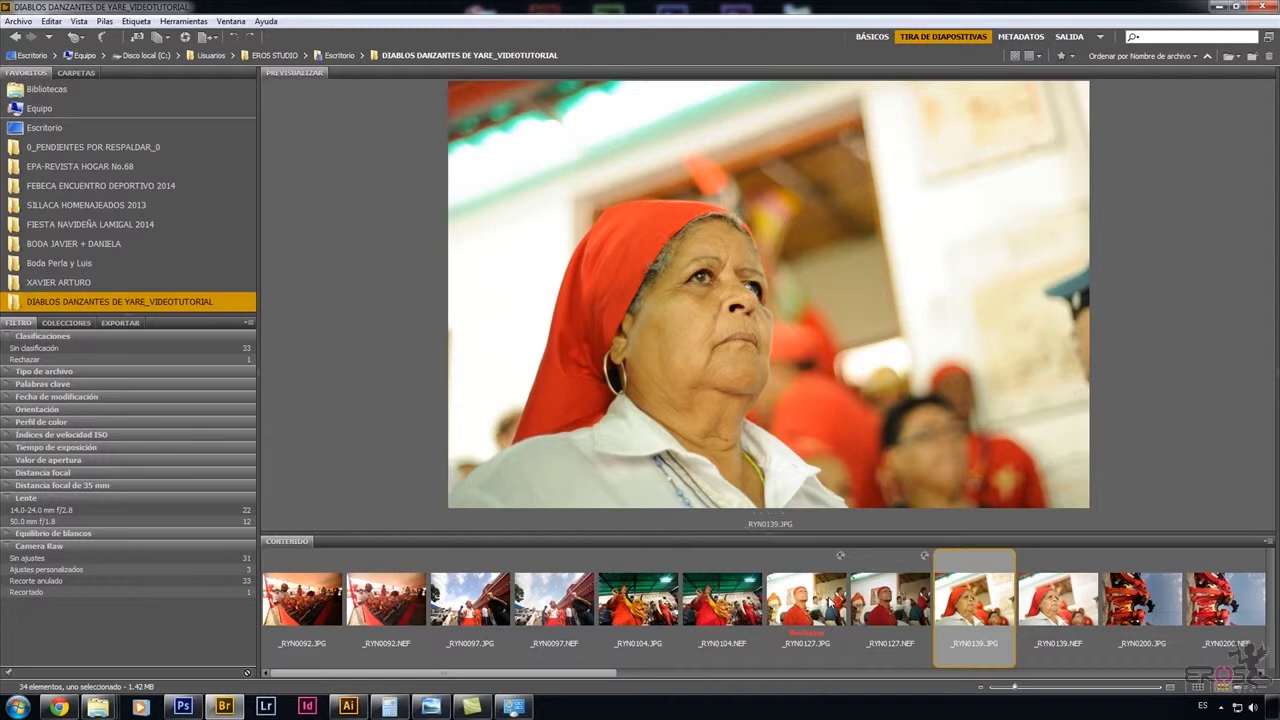
click(890, 600)
click(966, 604)
click(184, 21)
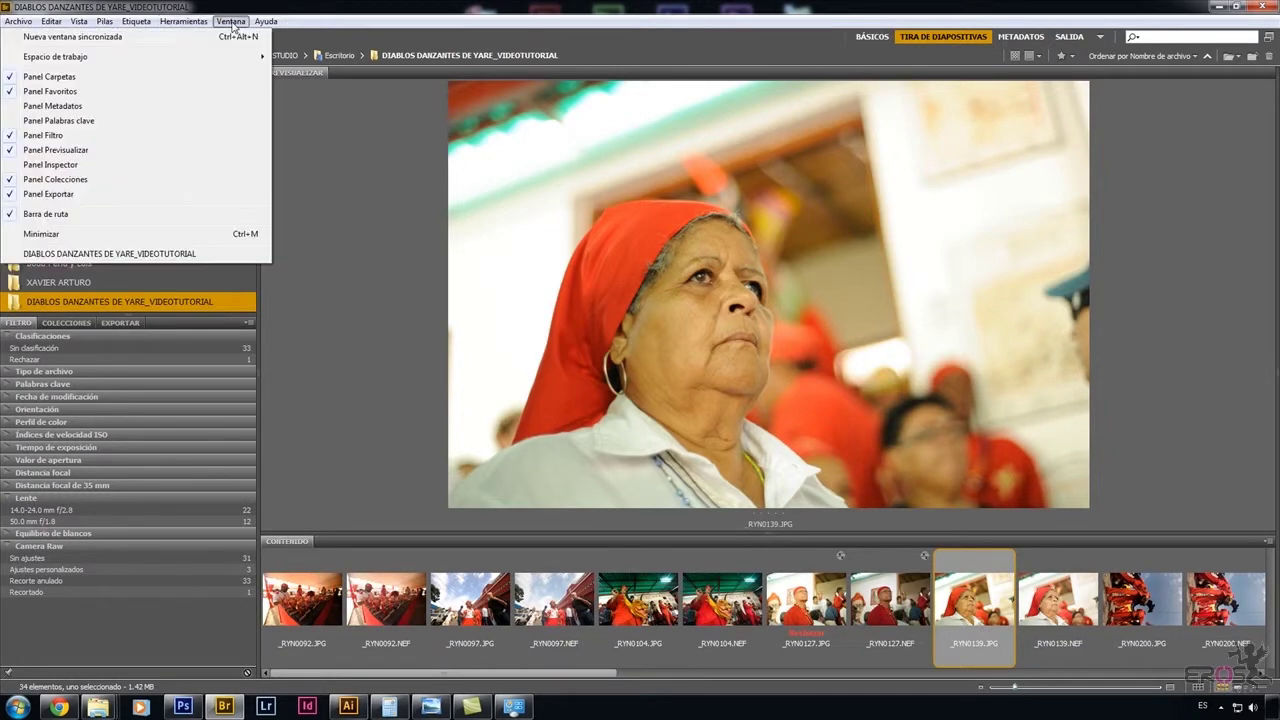
click(91, 108)
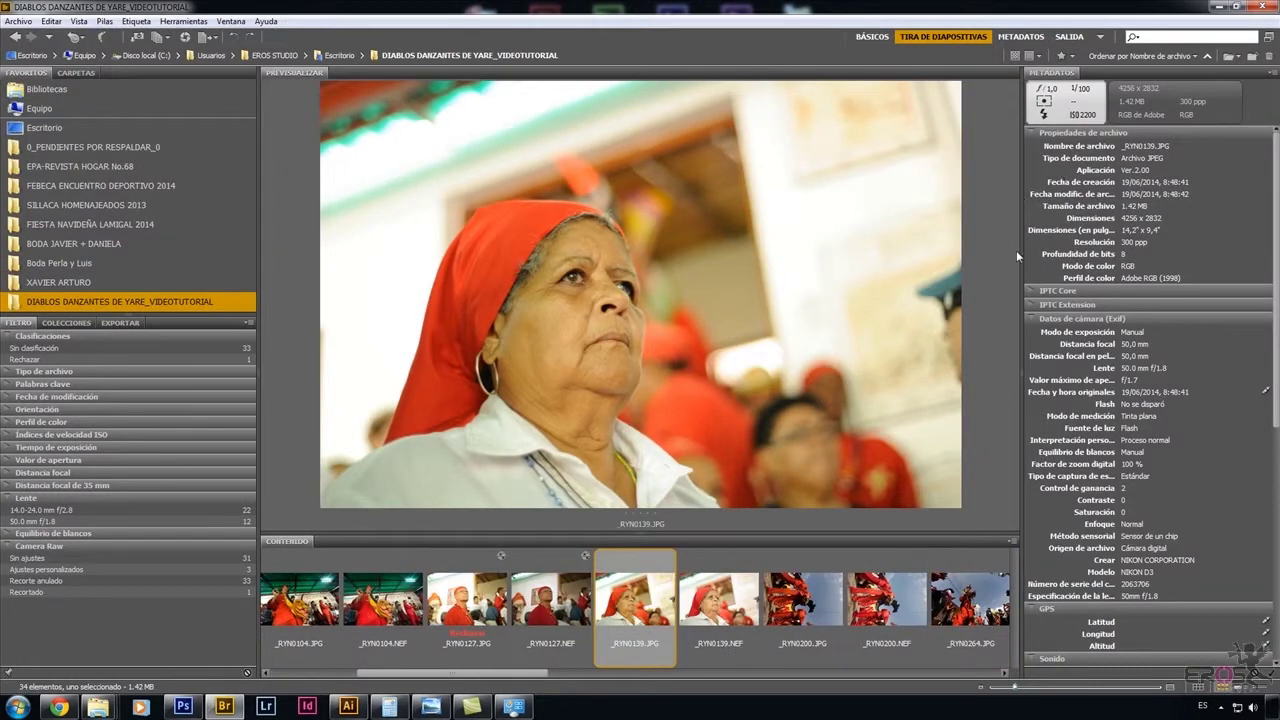
drag(1021, 362, 1092, 365)
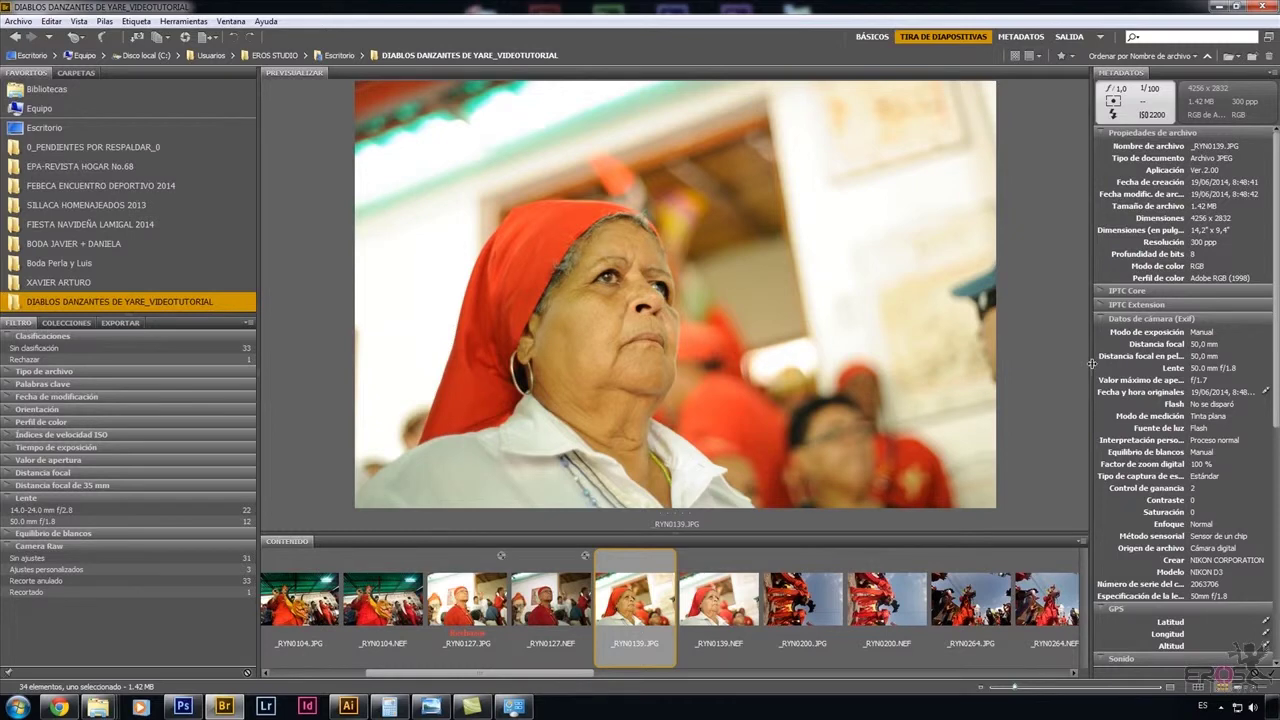
scroll(1276, 340, down, 5)
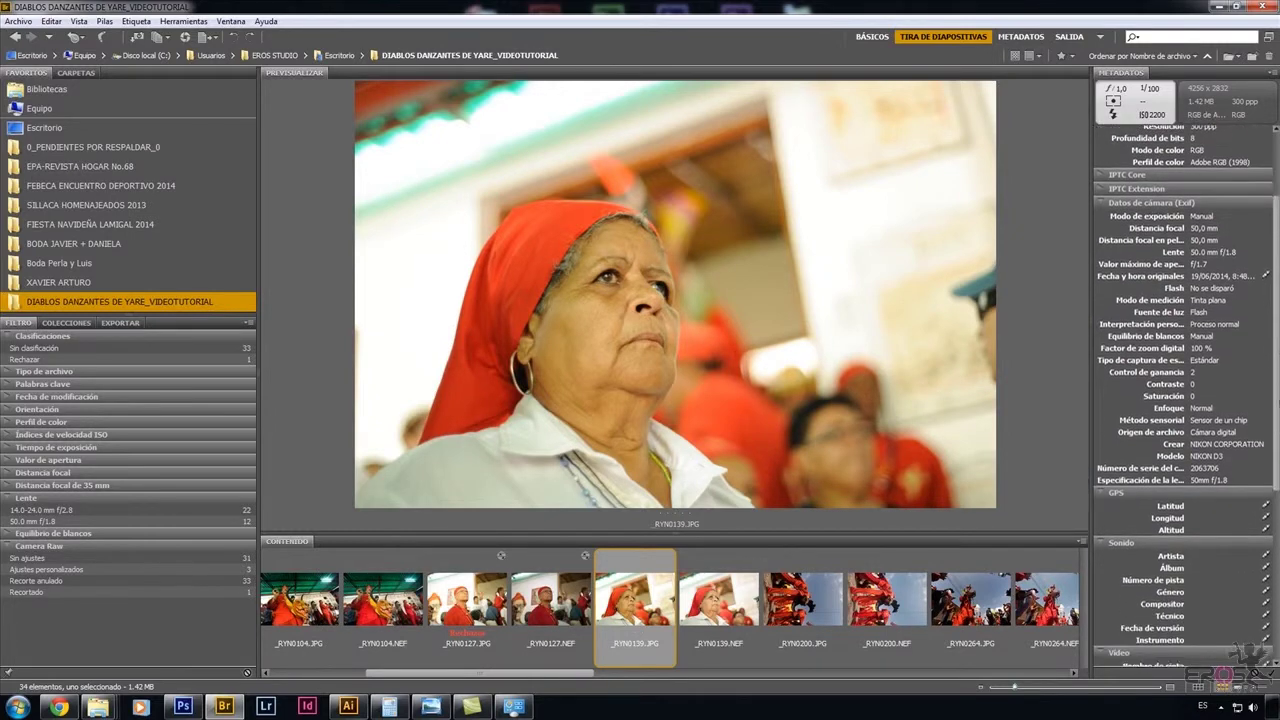
scroll(1183, 396, up, 3)
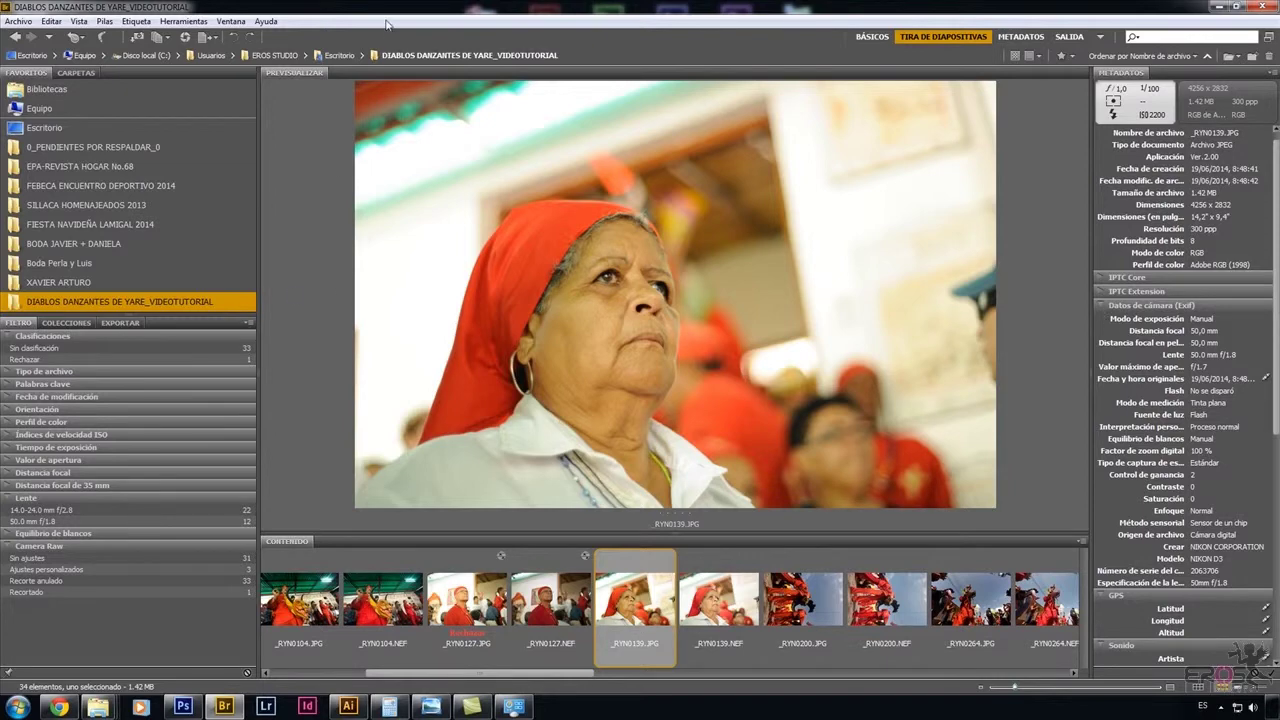
Show the Palabras clave panel from the Ventana menu.
click(227, 21)
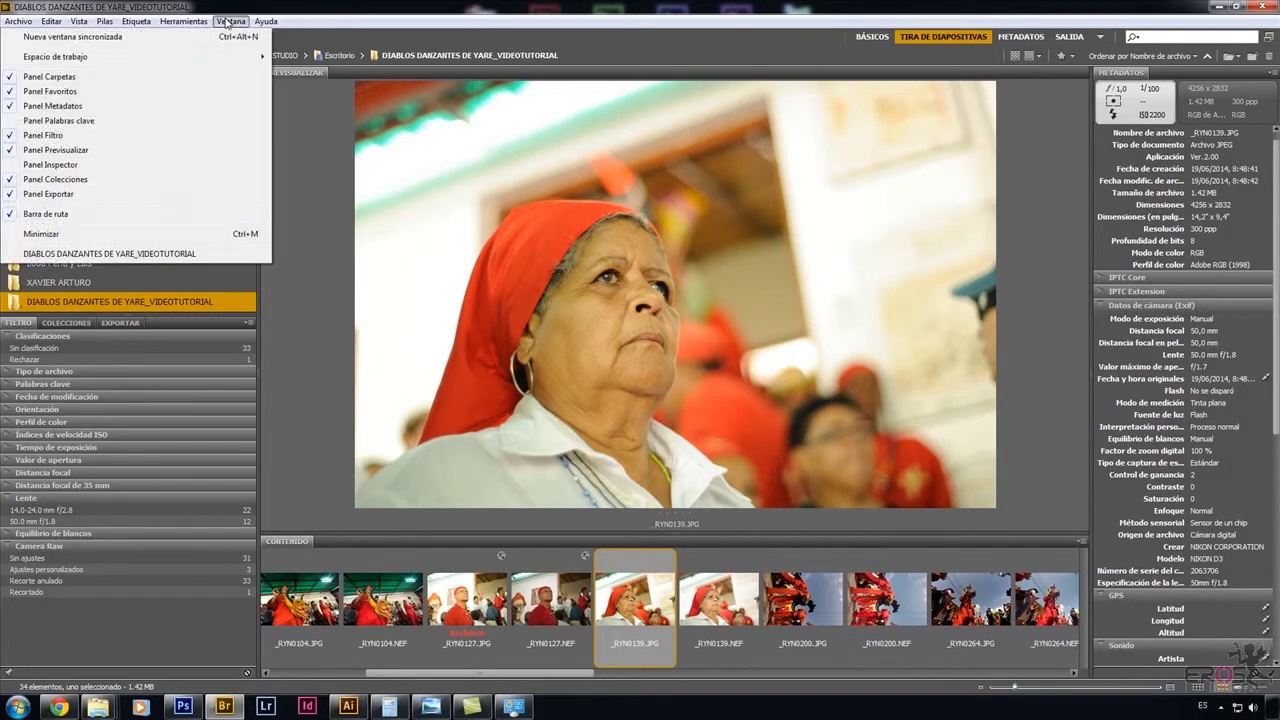
click(85, 121)
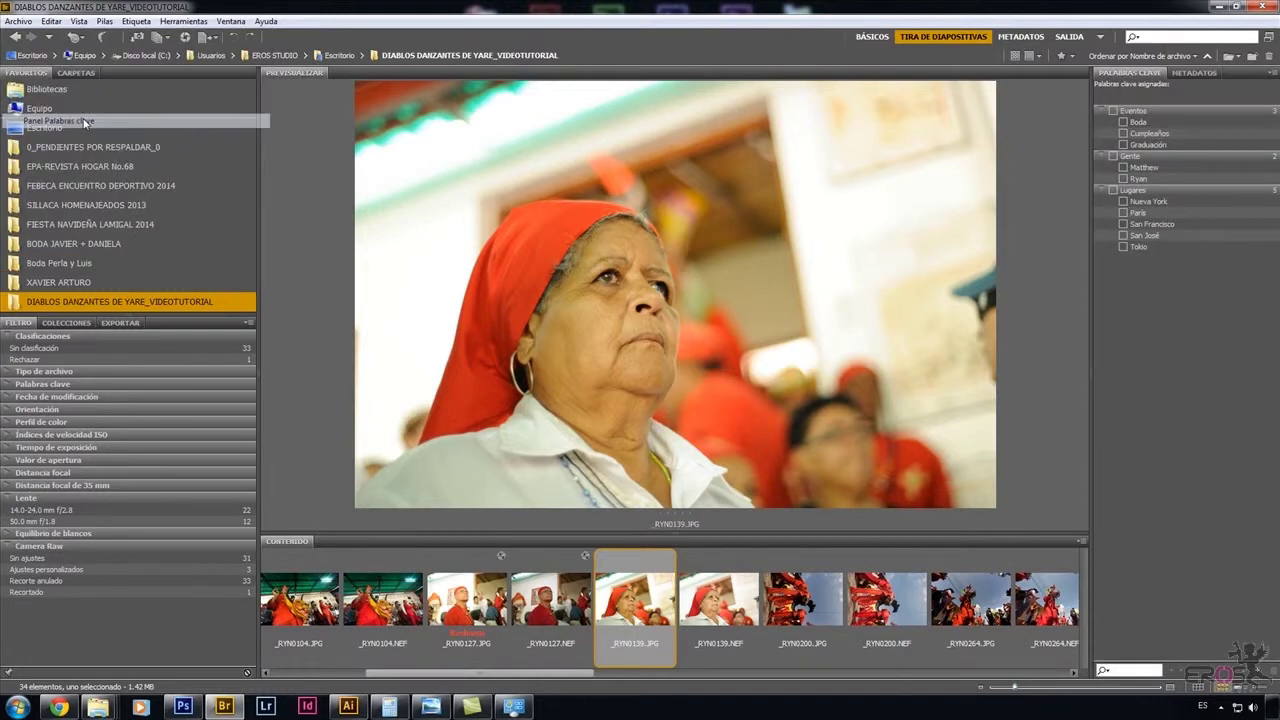
click(1180, 74)
click(1133, 74)
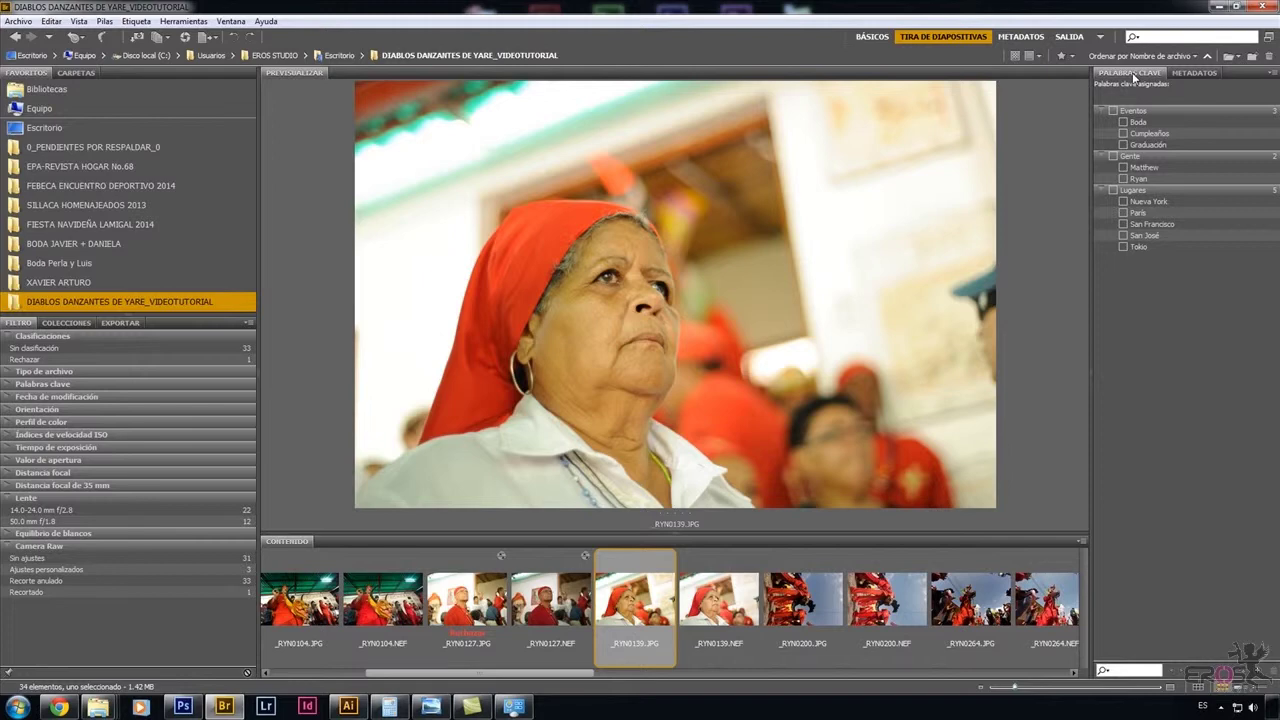
click(121, 323)
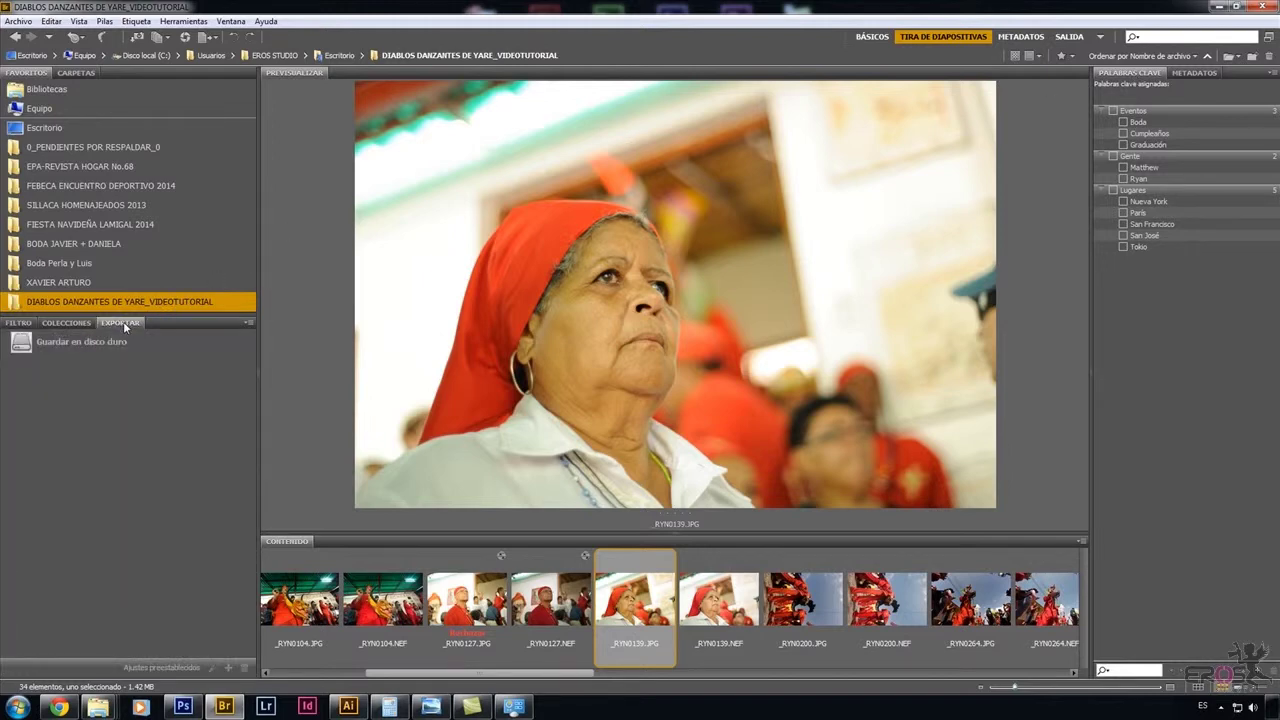
Hide the Exportar and Colecciones panels from the Ventana menu.
click(232, 22)
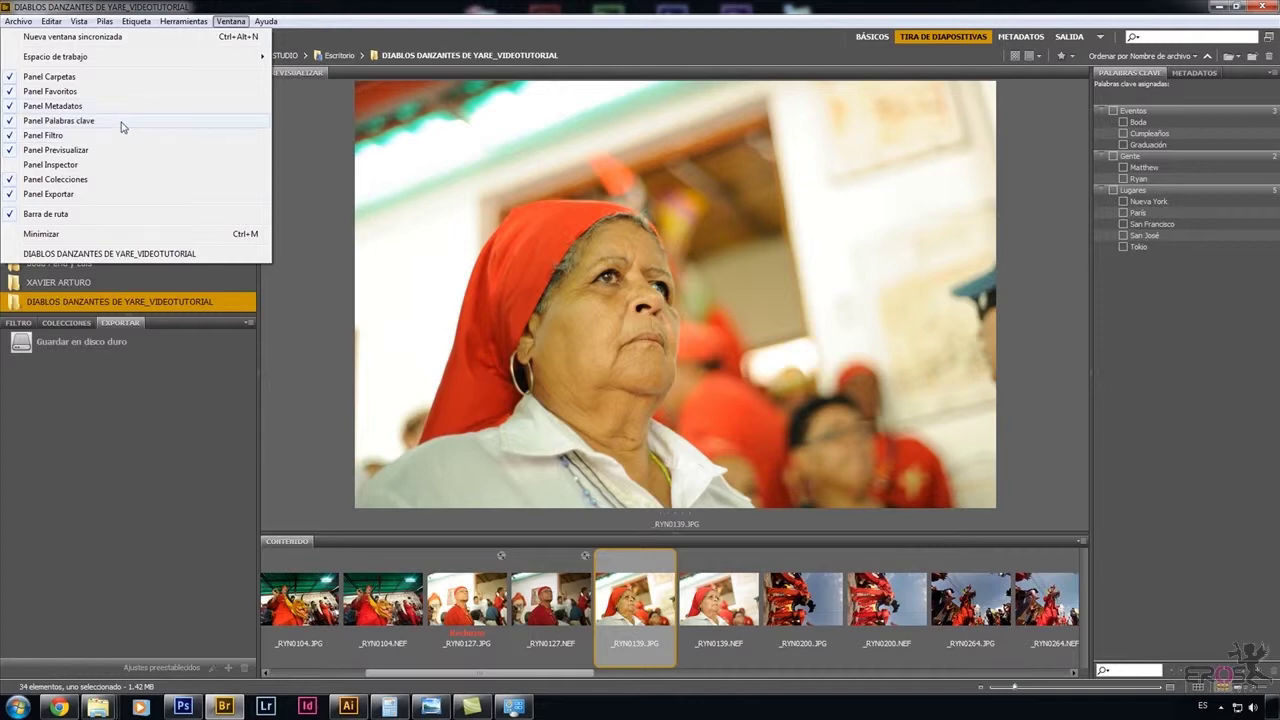
click(109, 196)
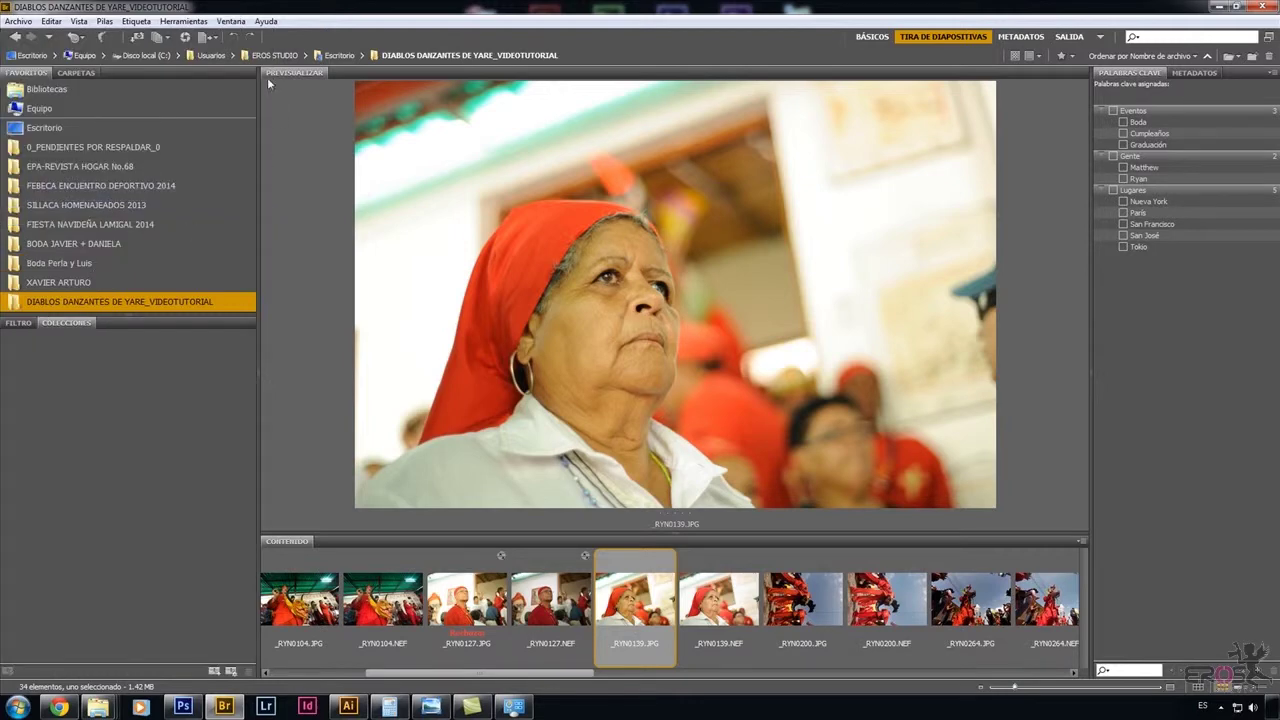
click(232, 22)
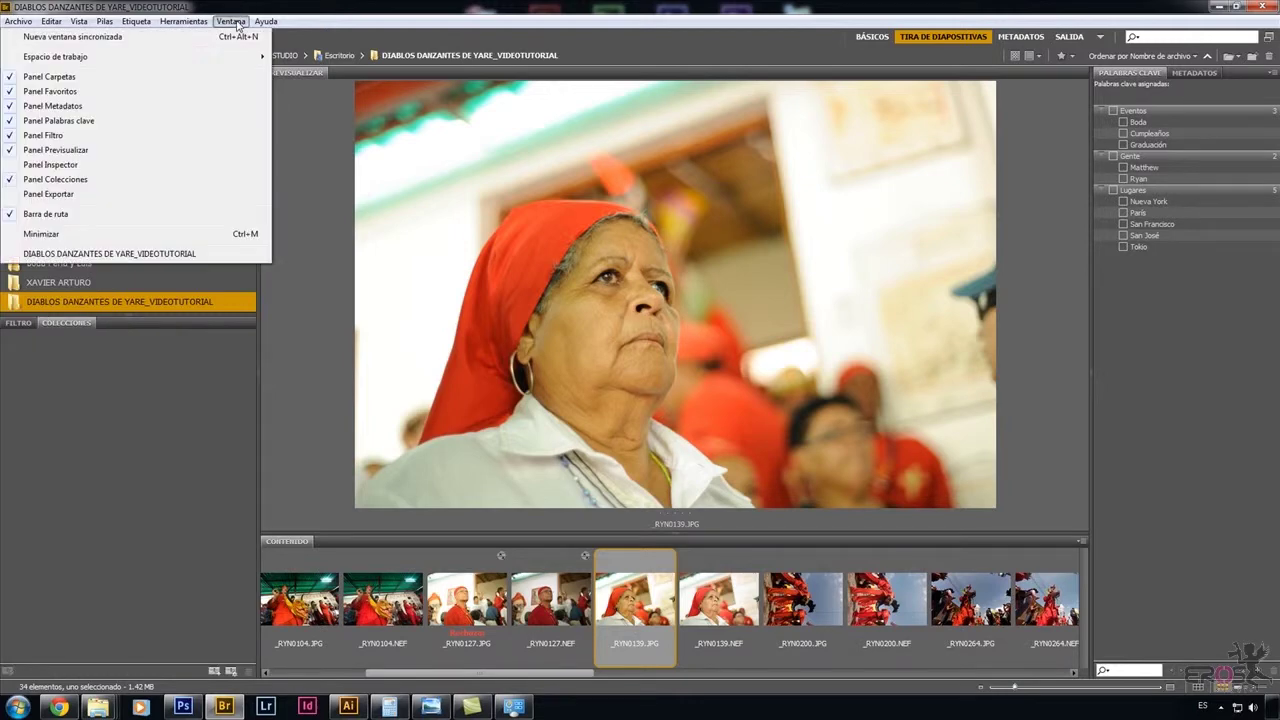
click(171, 180)
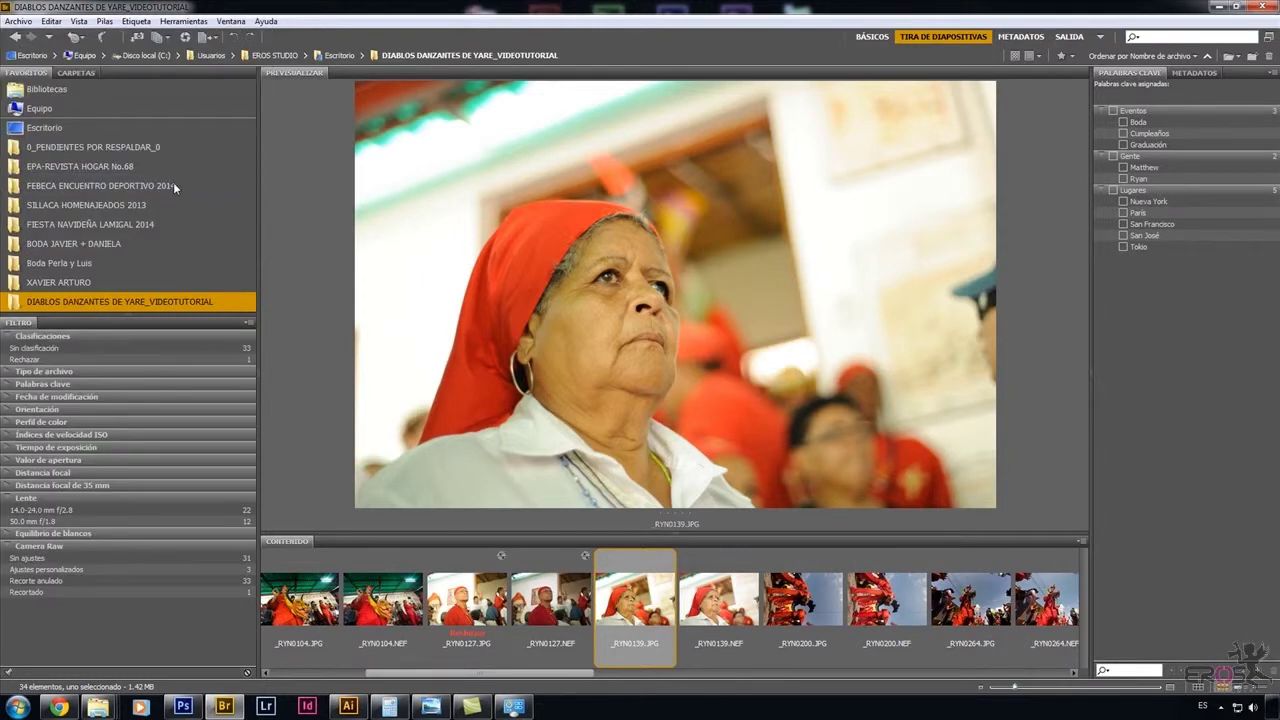
In the Lente filter, try 14.0-24.0 mm, then filter by 50.0 mm f/1.8 instead.
click(9, 499)
click(9, 499)
click(15, 510)
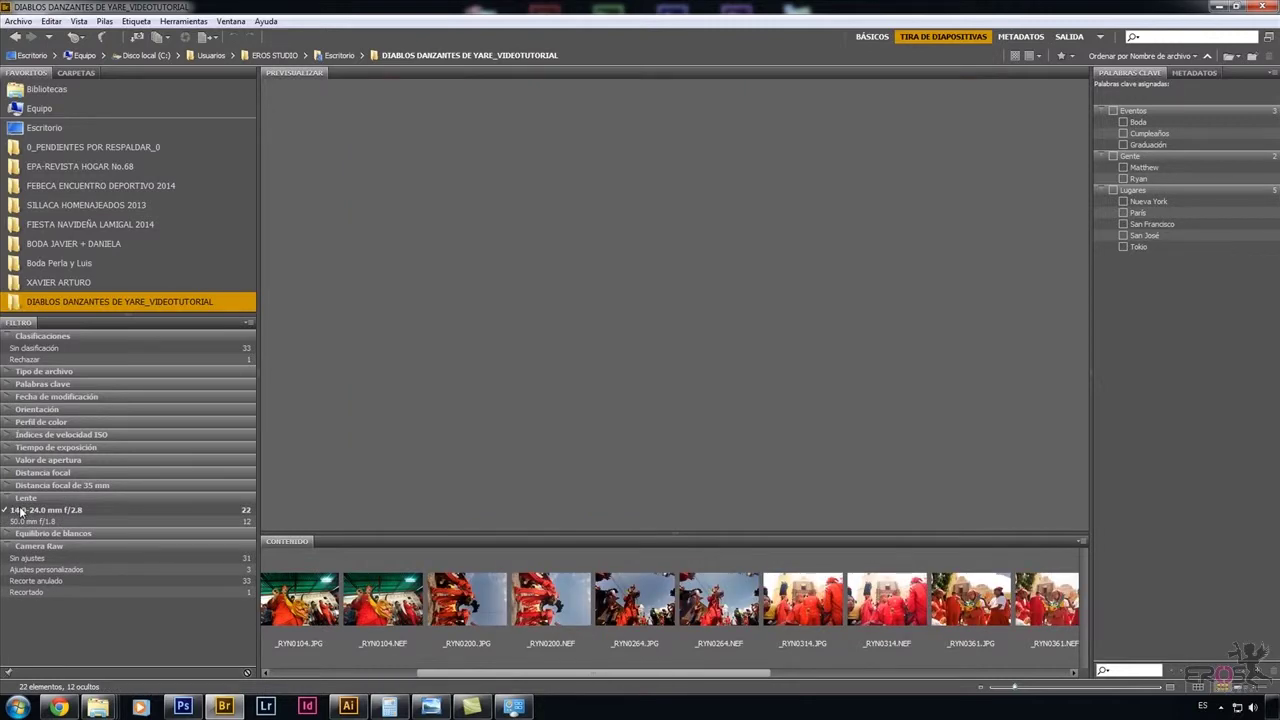
click(14, 511)
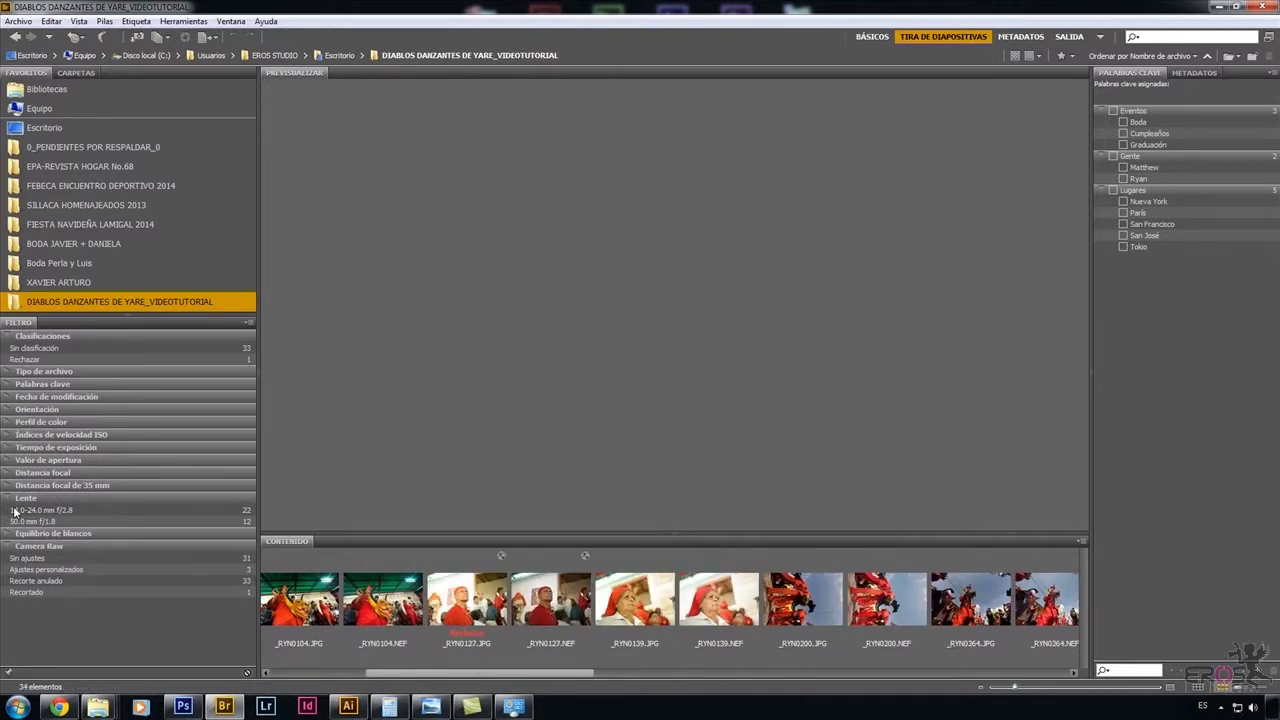
click(14, 521)
Preview filtered photos _RYN0127.NEF, _RYN0139.JPG, _RYN0139.NEF and _RYN0294.JPG.
mouse_move(500, 672)
mouse_down()
mouse_move(350, 672)
mouse_move(500, 672)
mouse_up()
scroll(561, 643, up, 3)
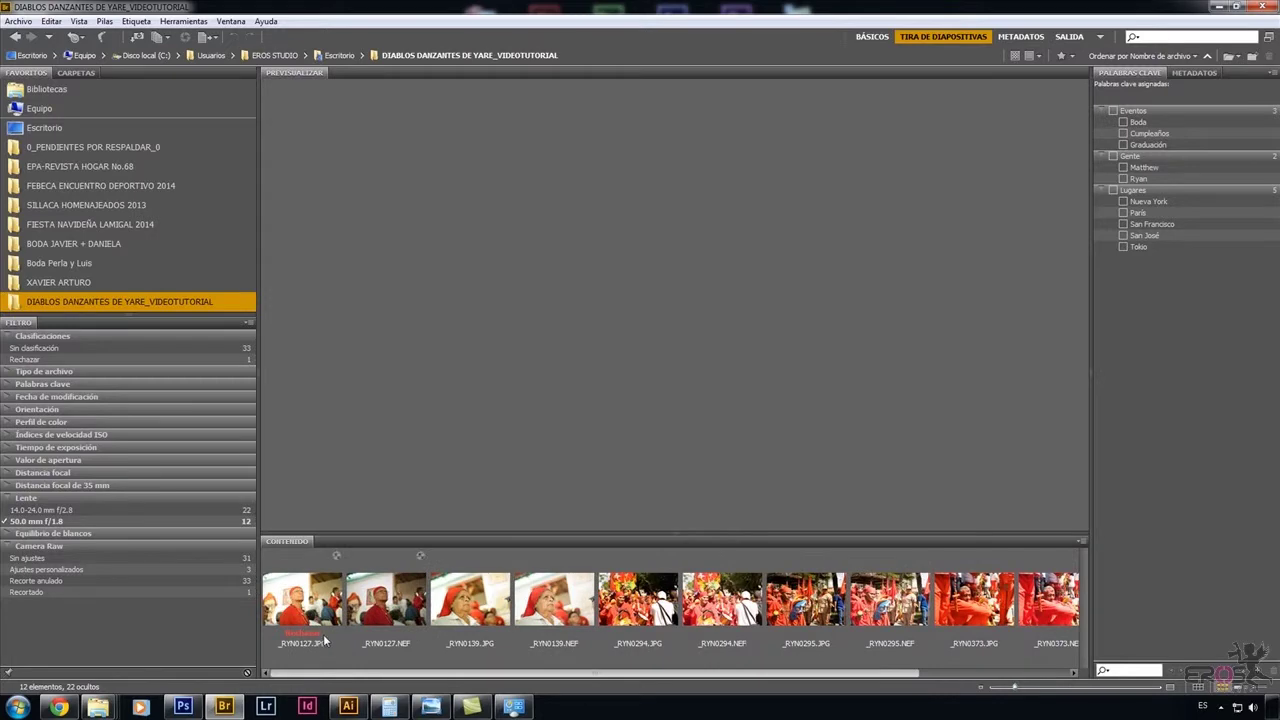
click(350, 605)
click(487, 598)
click(538, 598)
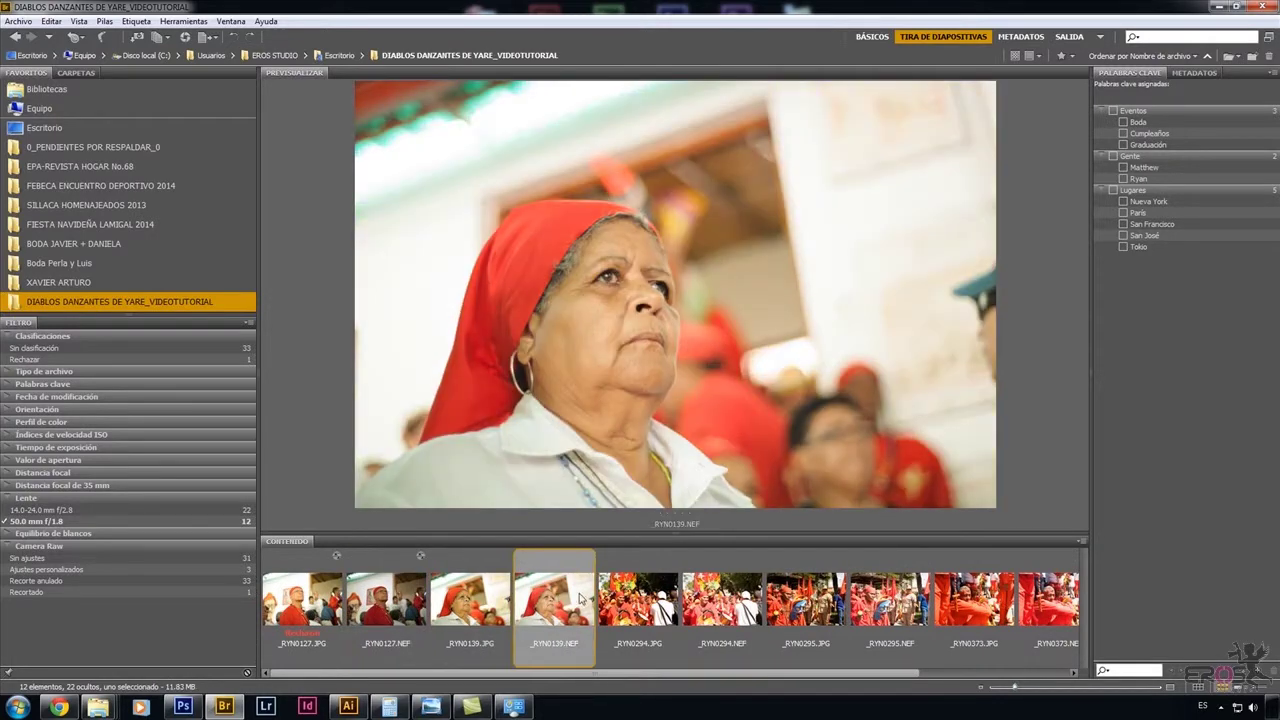
click(621, 601)
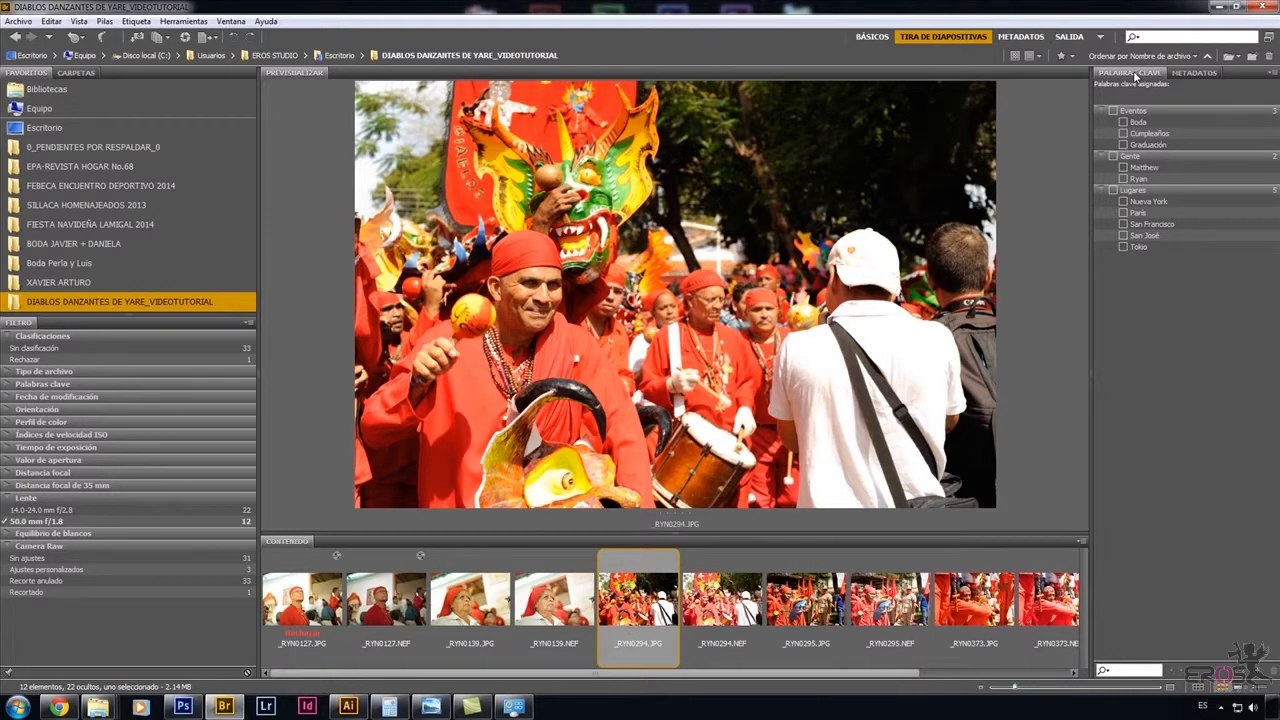
Dock the Palabras clave panel alongside the Filtro panel.
click(519, 296)
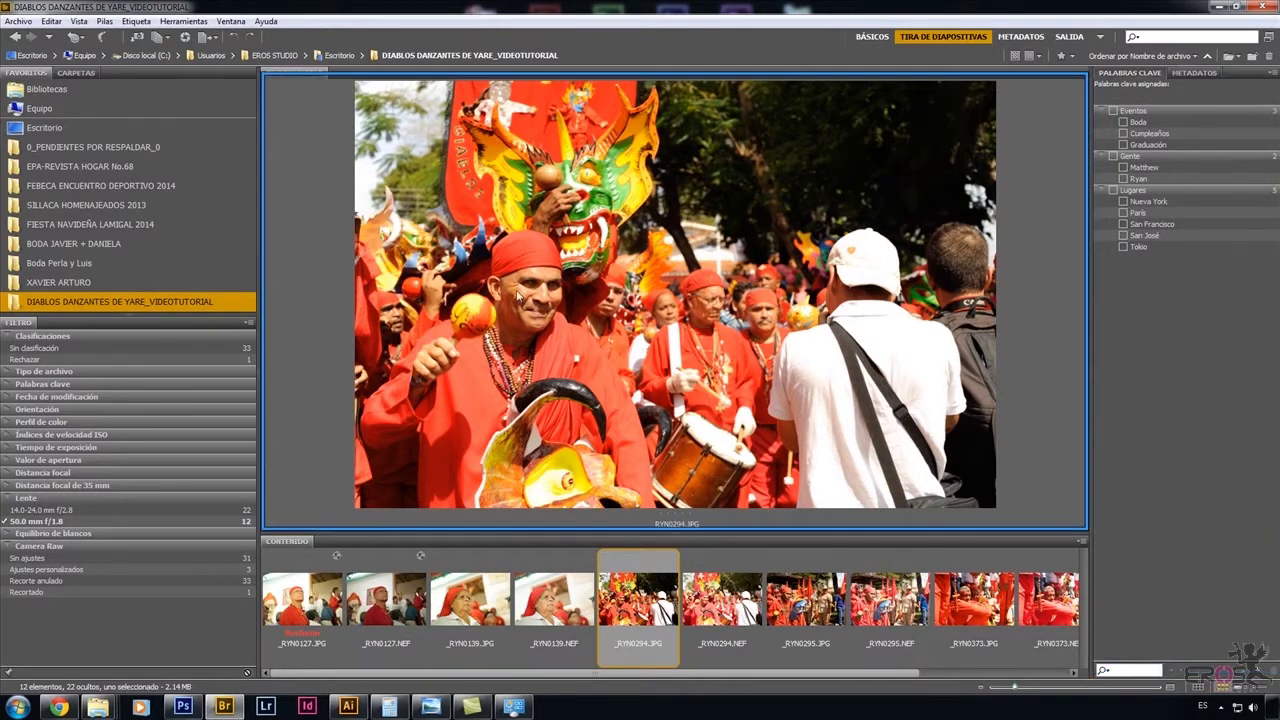
click(47, 323)
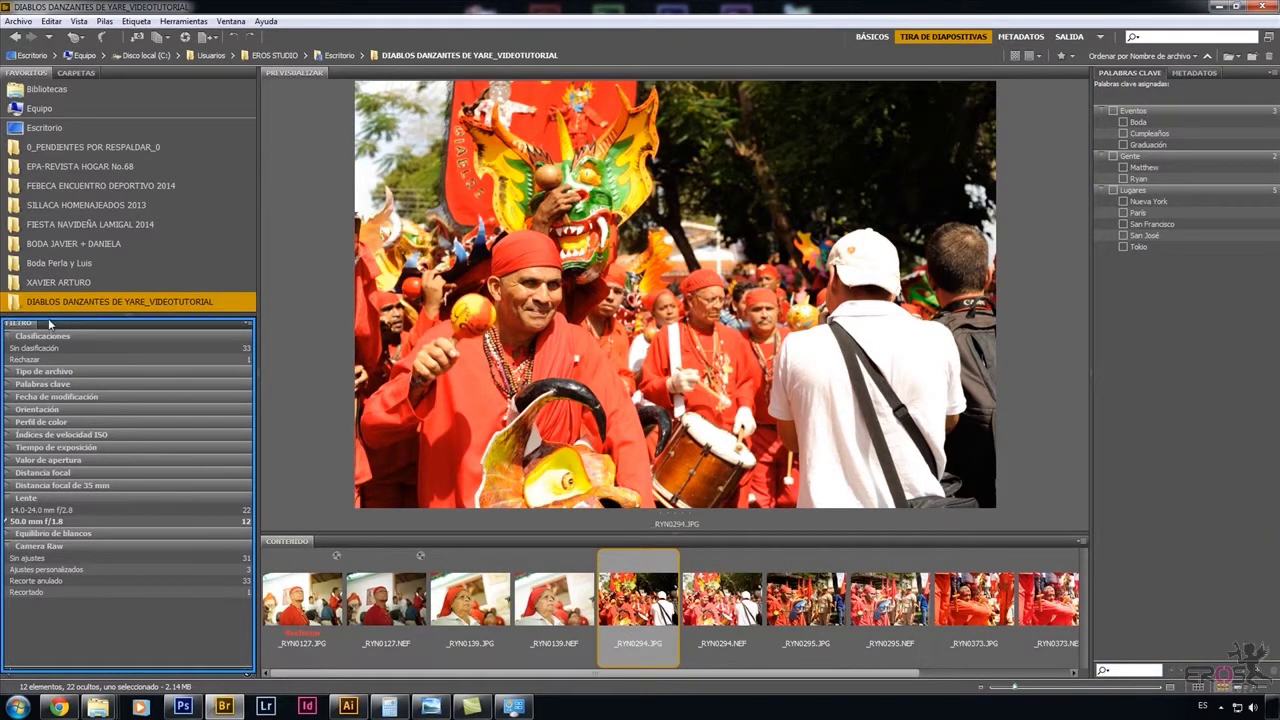
drag(47, 323, 36, 316)
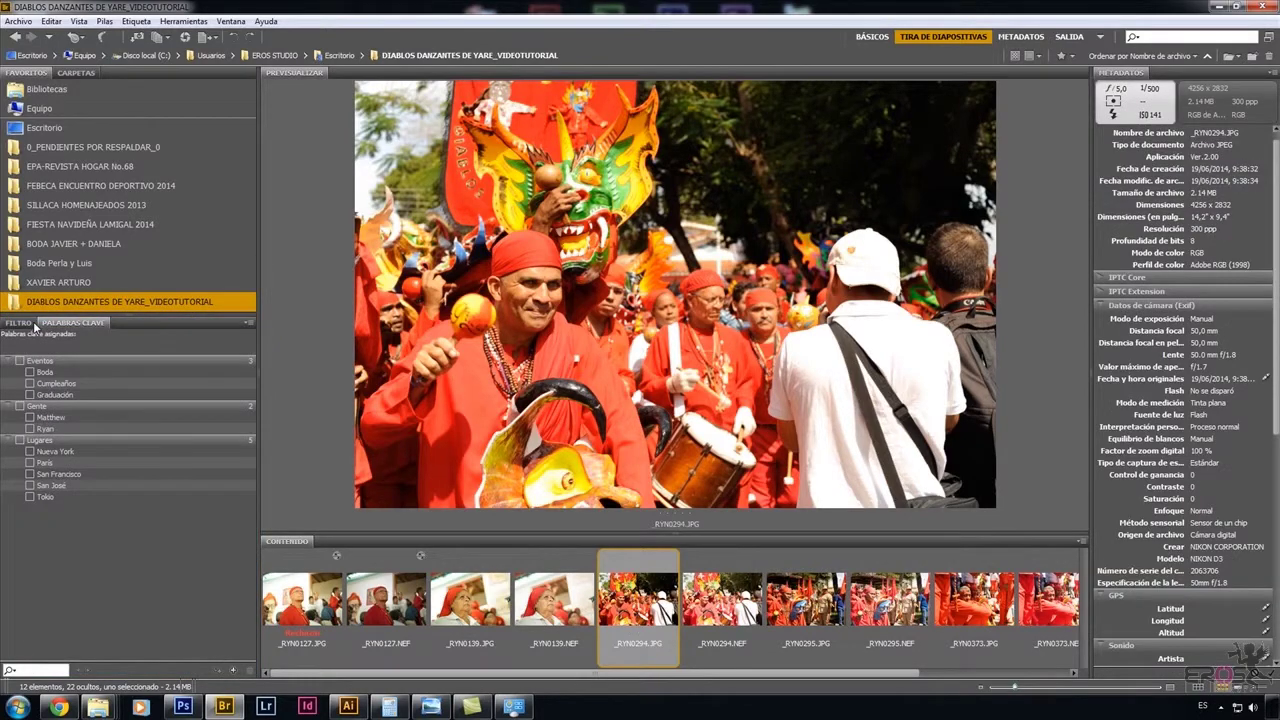
scroll(1277, 222, down, 5)
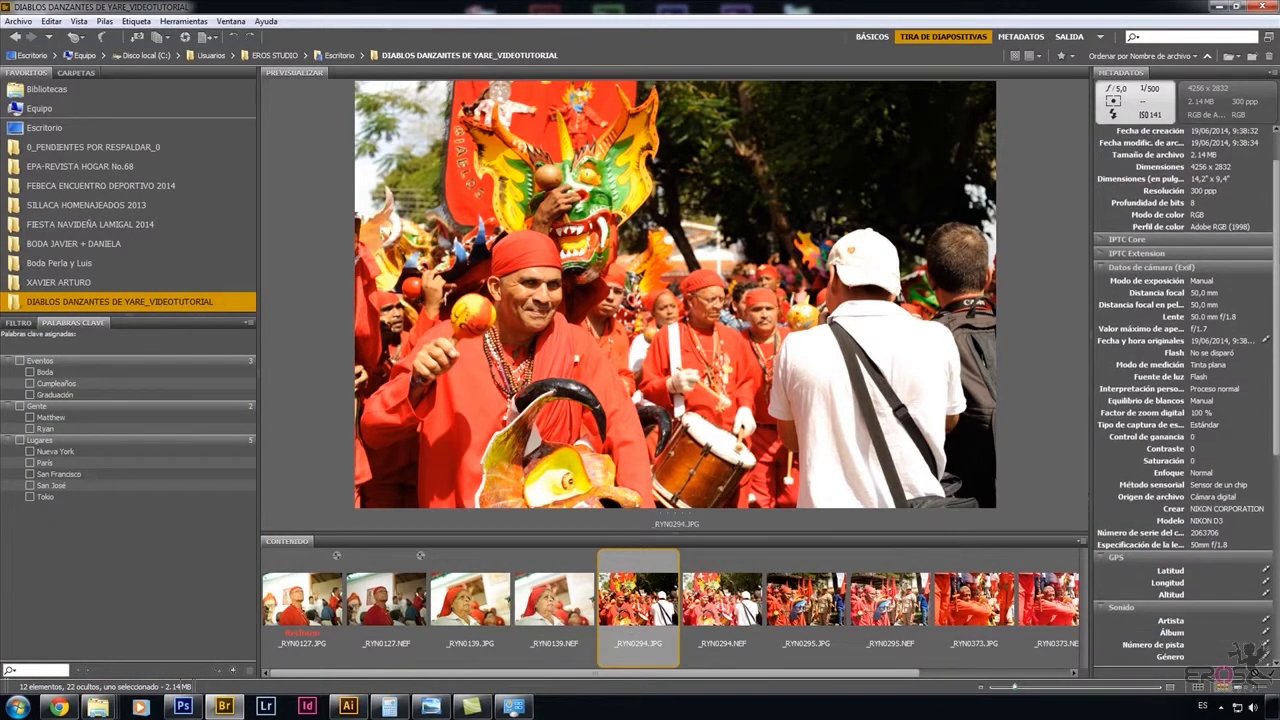
scroll(1185, 390, up, 5)
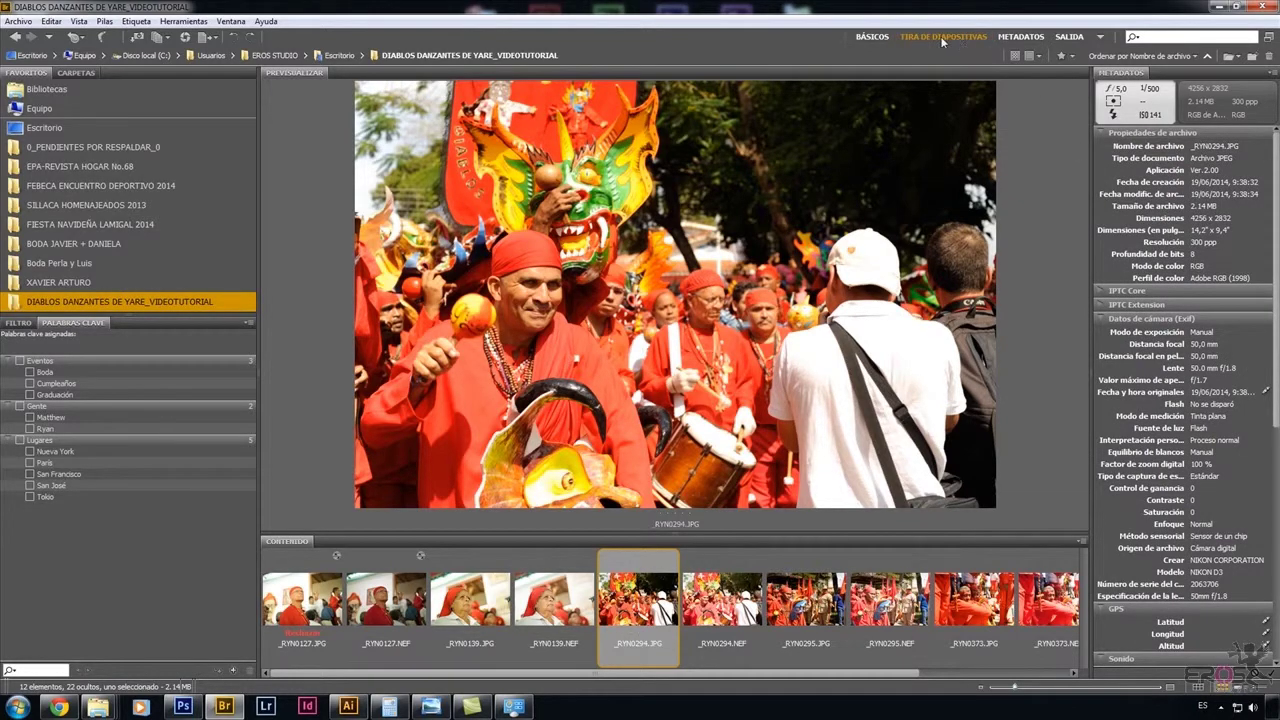
Preview photos through _RYN0373.JPG, bring Filtro to front, and make Favoritos taller.
click(740, 598)
key(Right)
key(Right)
key(Right)
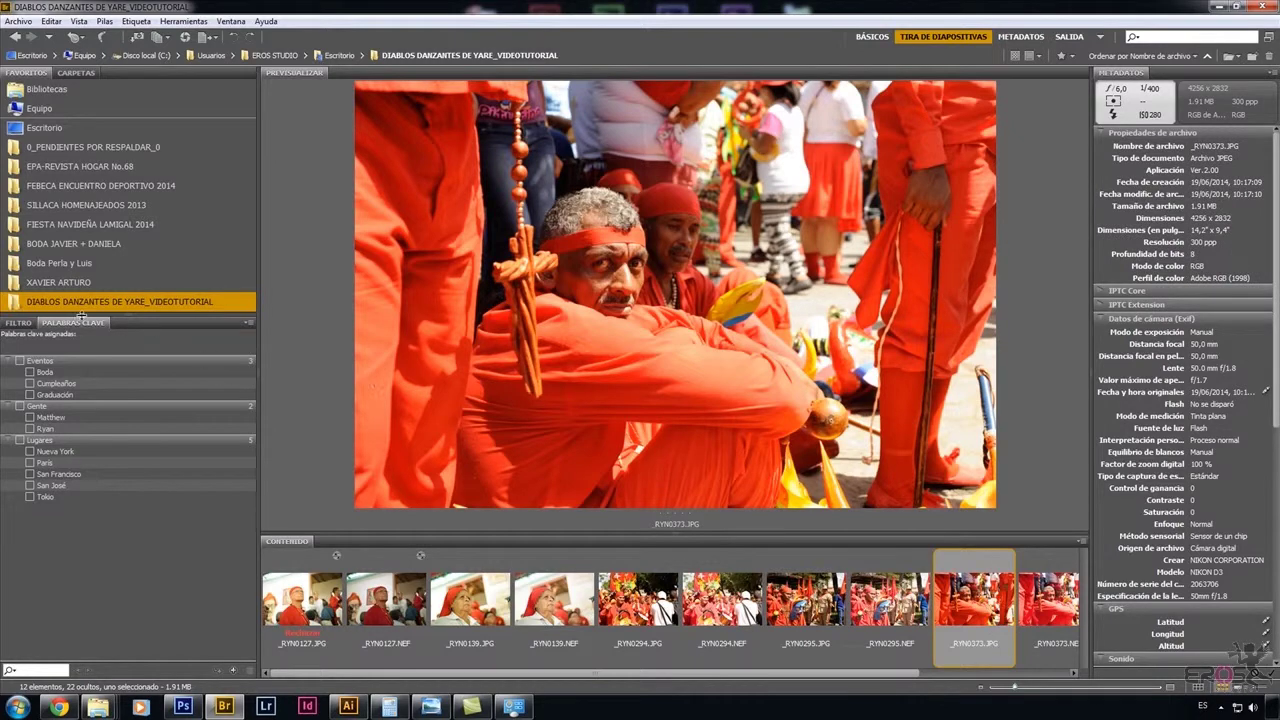
click(20, 322)
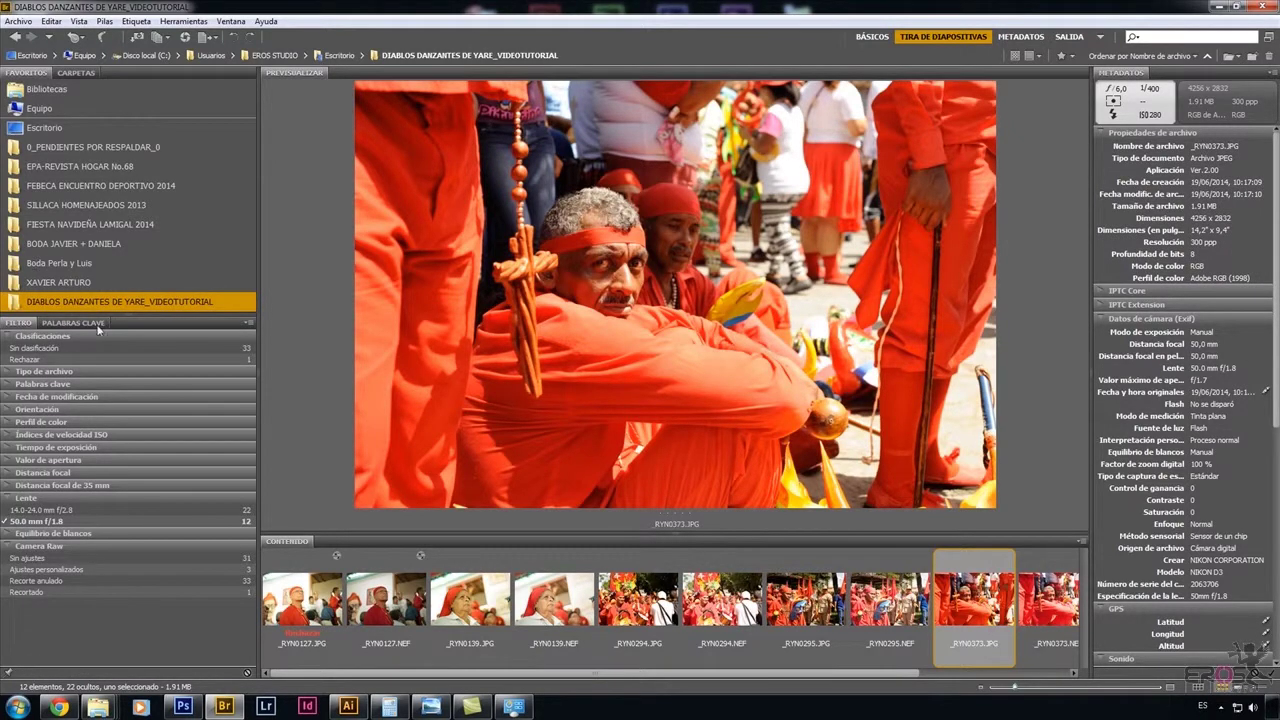
drag(110, 316, 121, 373)
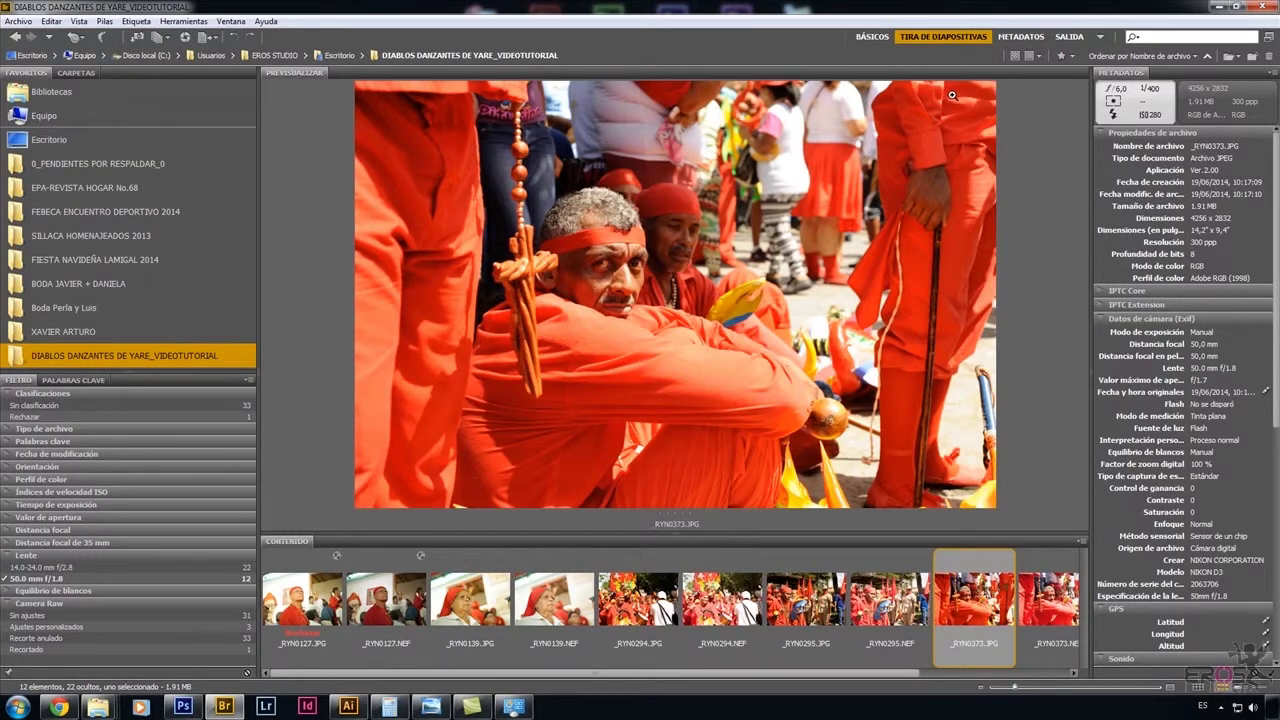
Save the current panel layout as a new workspace named with the user's full name.
click(1099, 37)
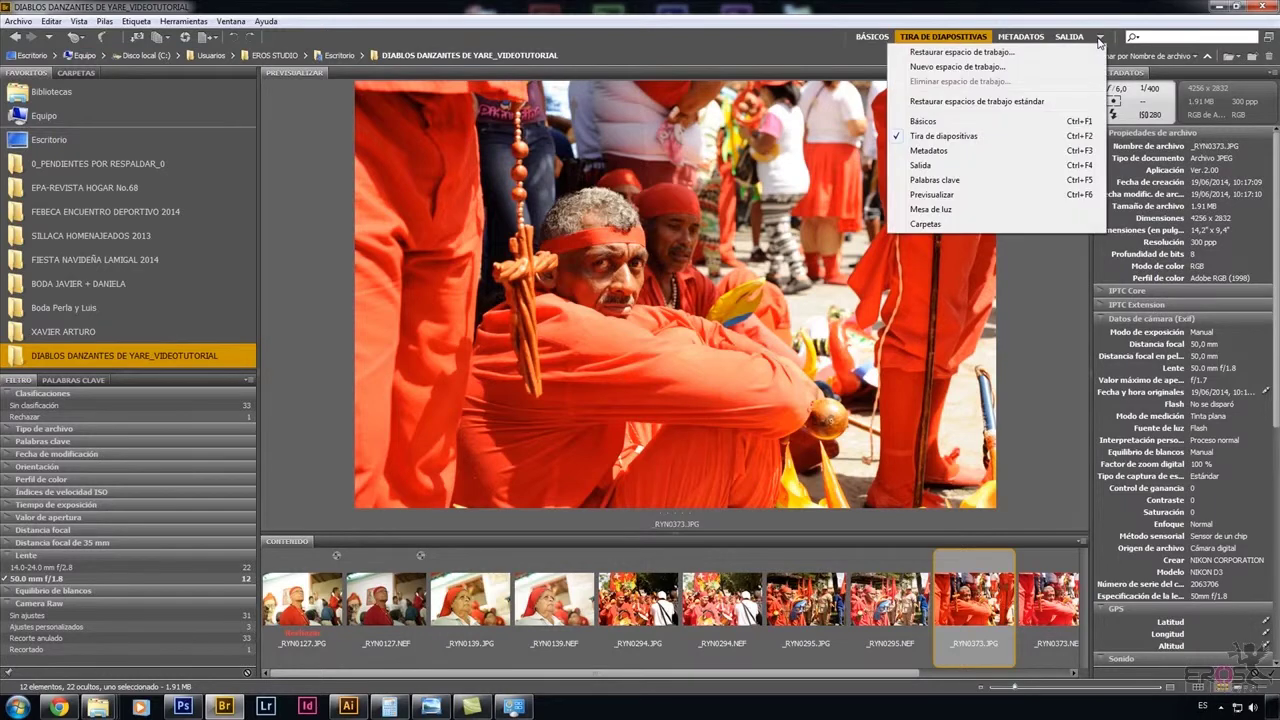
click(1021, 67)
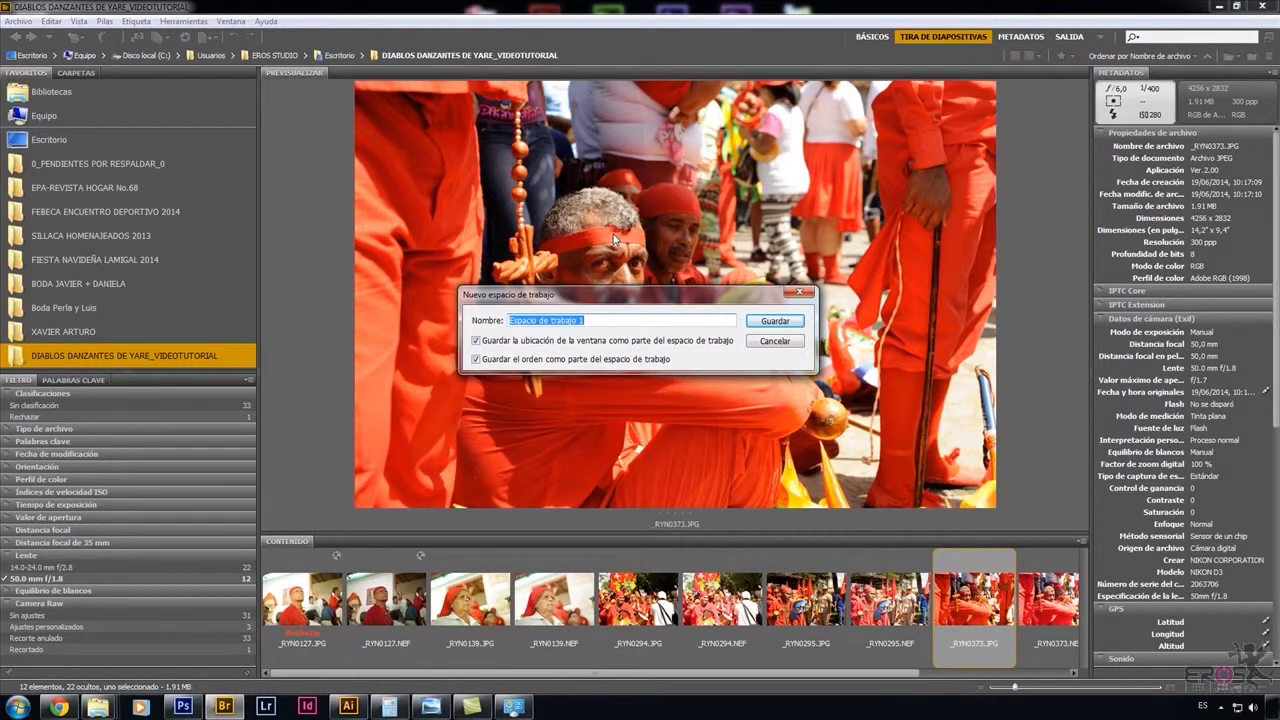
text(RAFAEL GARANTON)
click(775, 321)
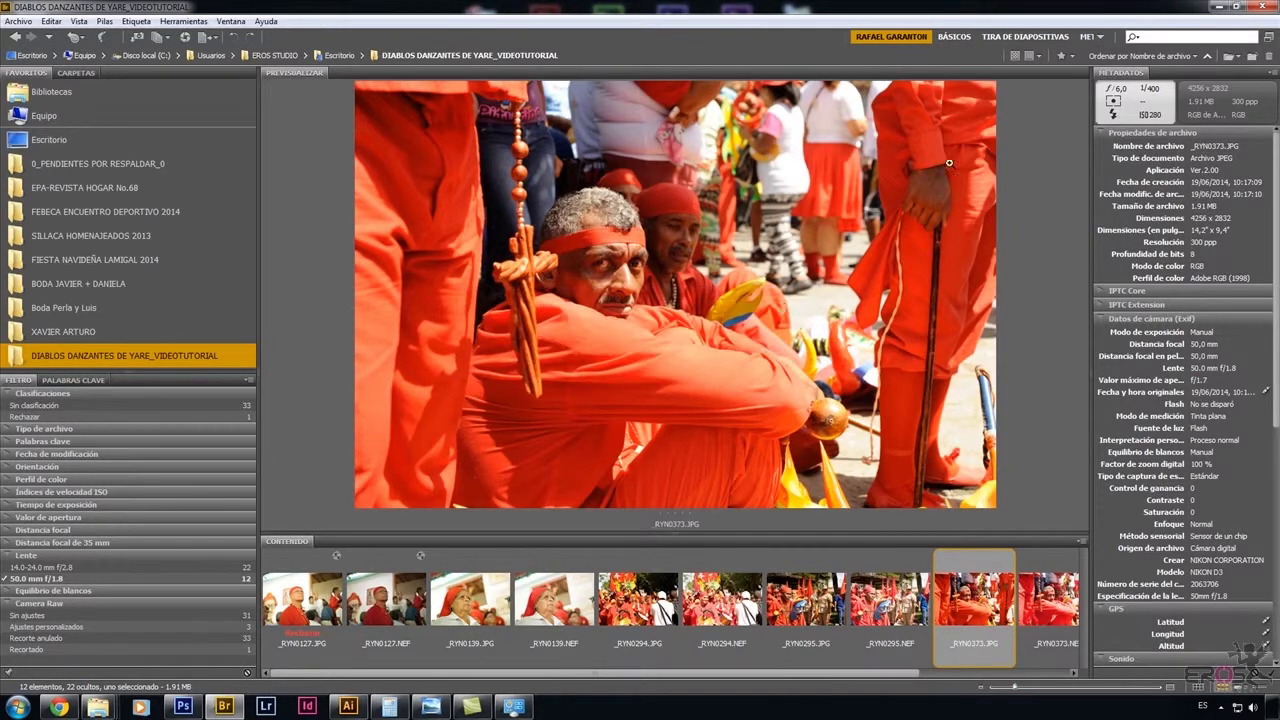
Widen the workspace bar and cycle through BÁSICOS, TIRA DE DIAPOSITIVAS, METADATOS and SALIDA workspaces.
drag(845, 37, 767, 82)
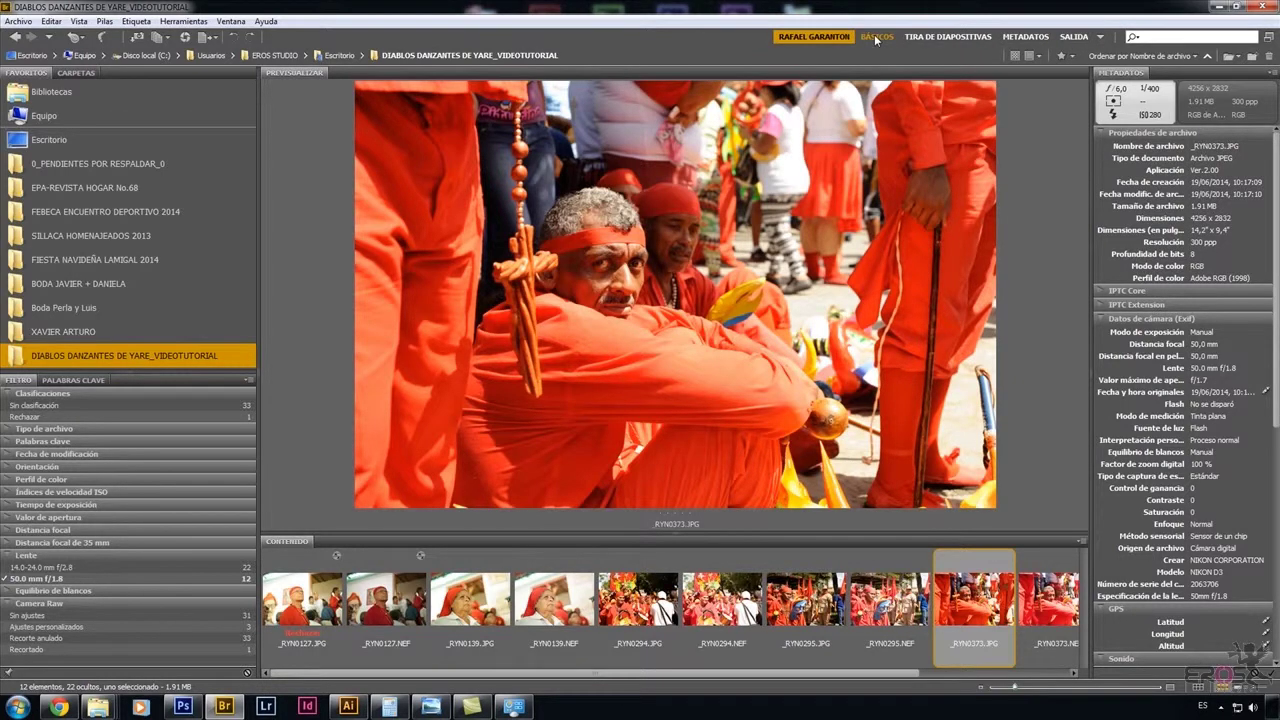
click(876, 37)
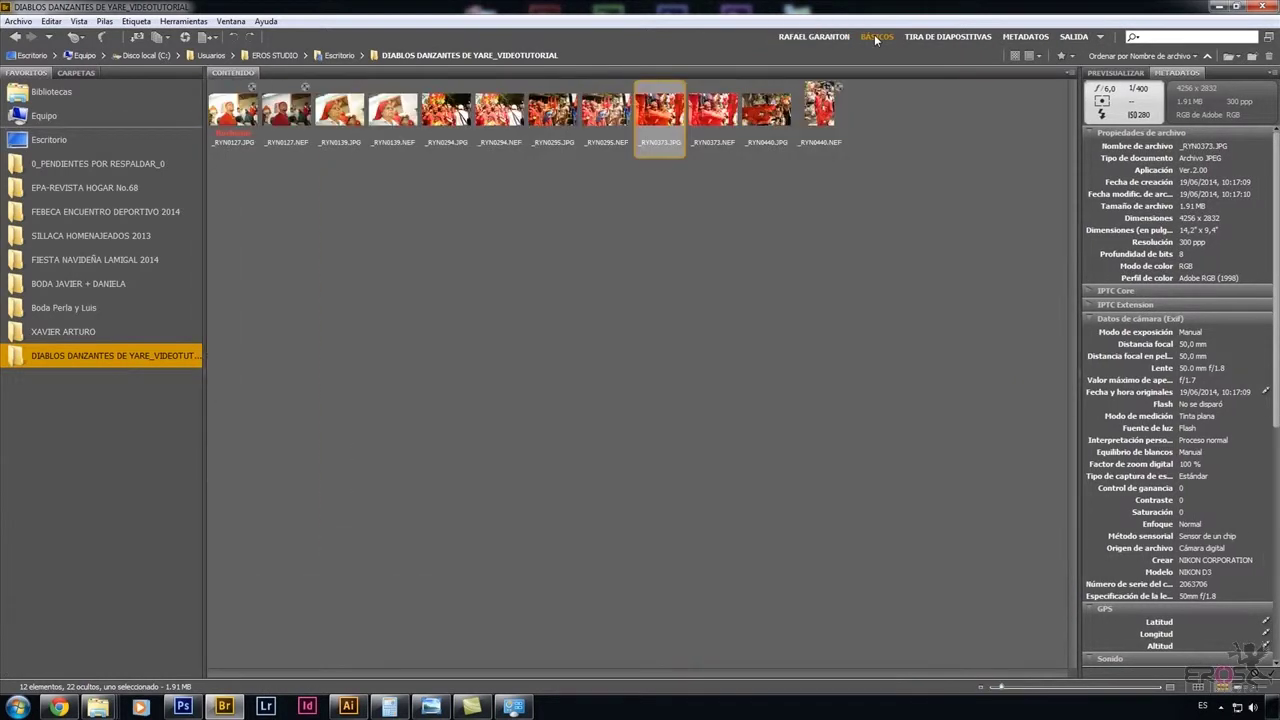
click(933, 37)
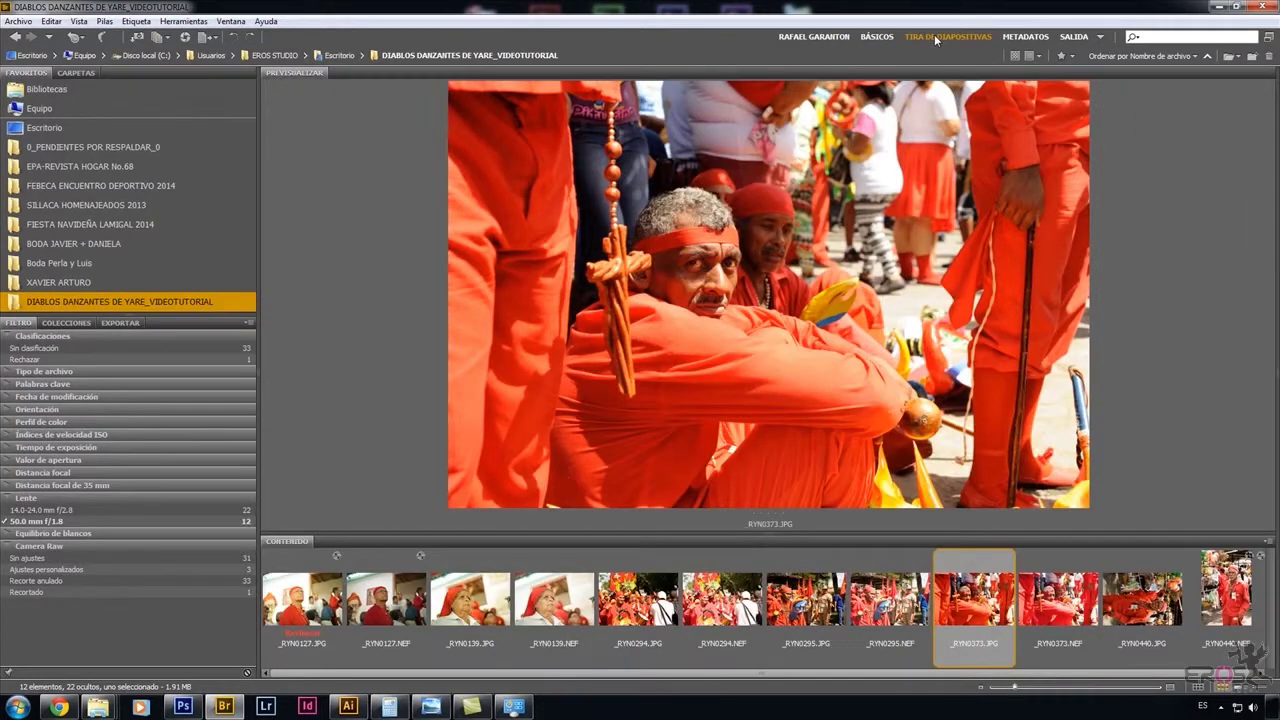
click(1036, 38)
click(1074, 37)
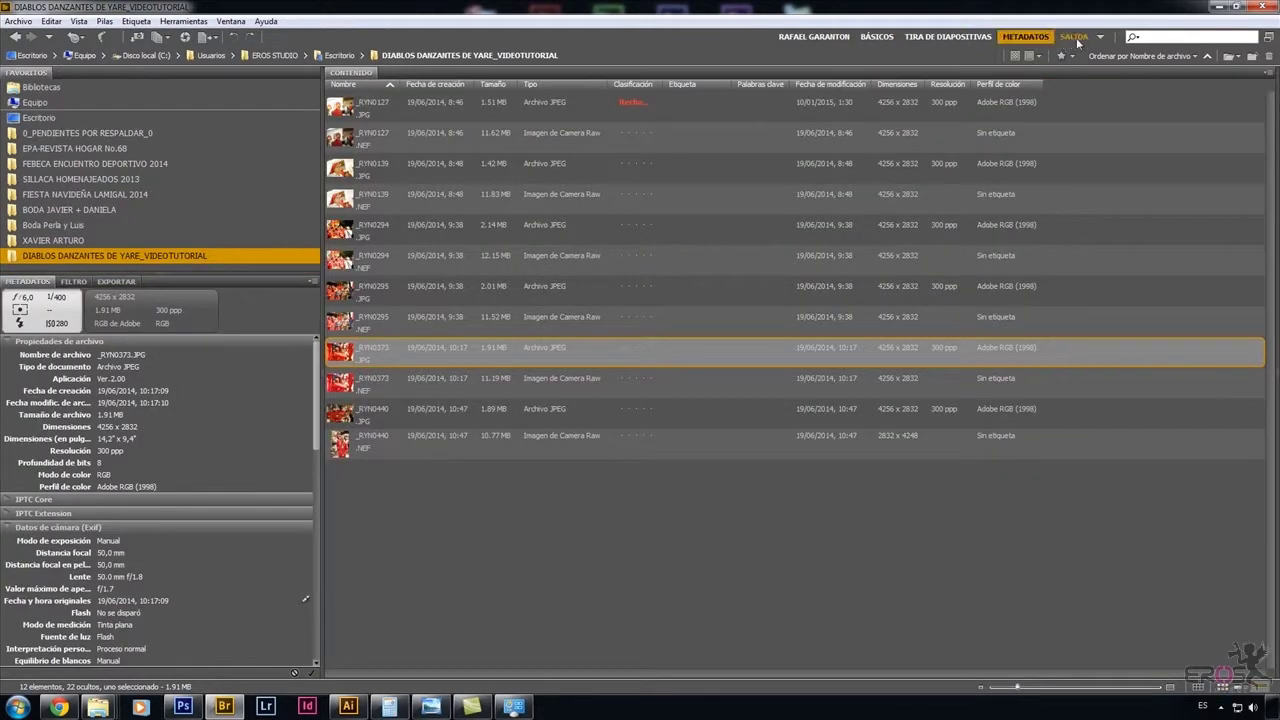